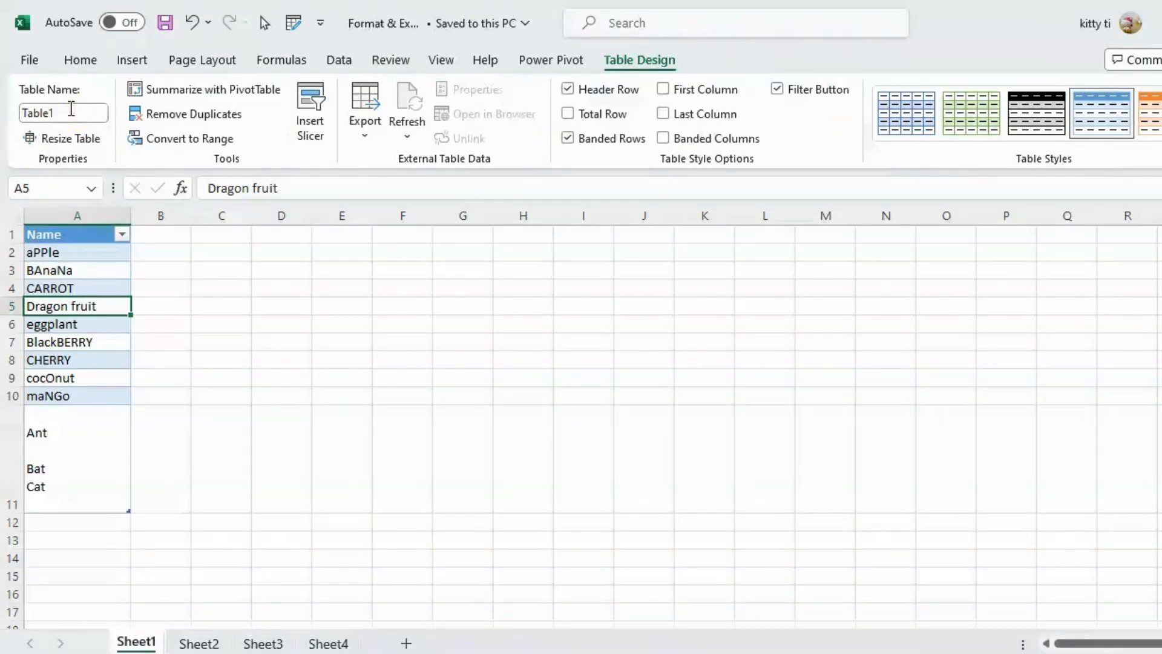
pyautogui.click(221, 357)
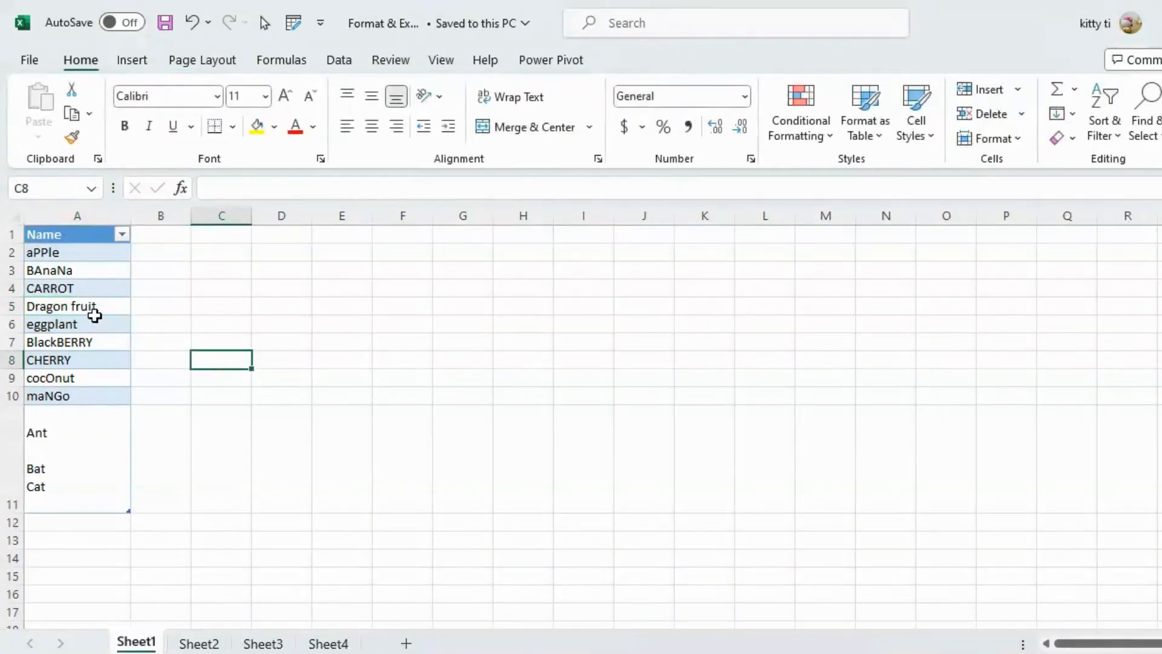
pyautogui.click(95, 322)
pyautogui.click(339, 60)
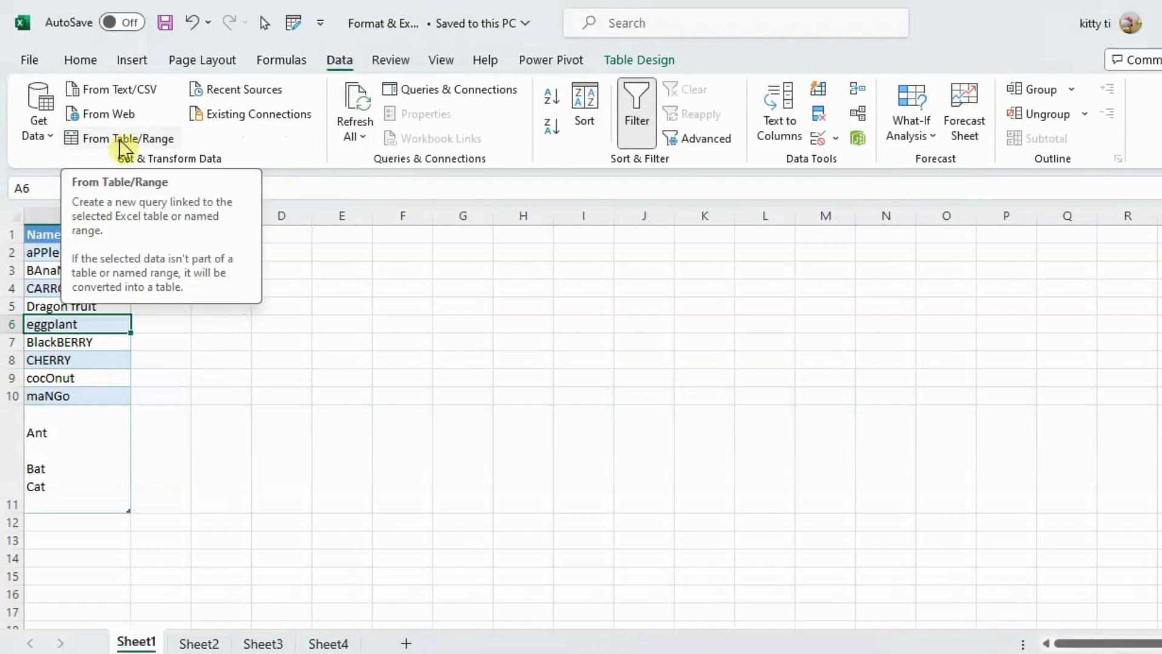
pyautogui.click(245, 324)
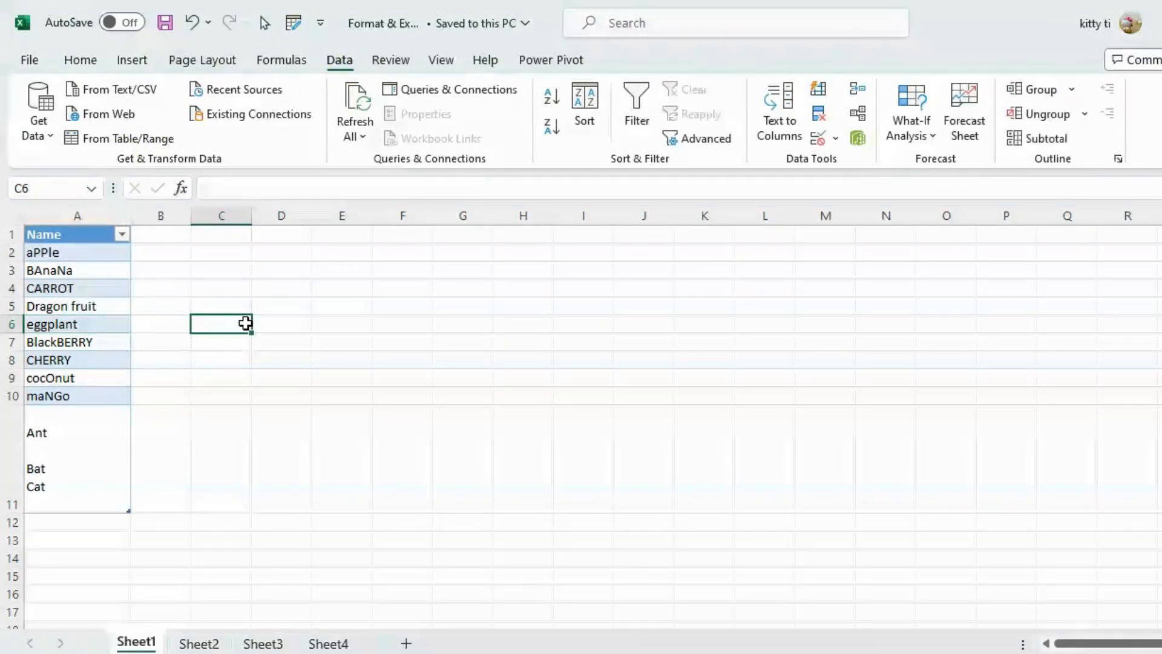
# Open the Power Query Editor and create a new blank query.
pyautogui.hotkey('alt', 'F12')
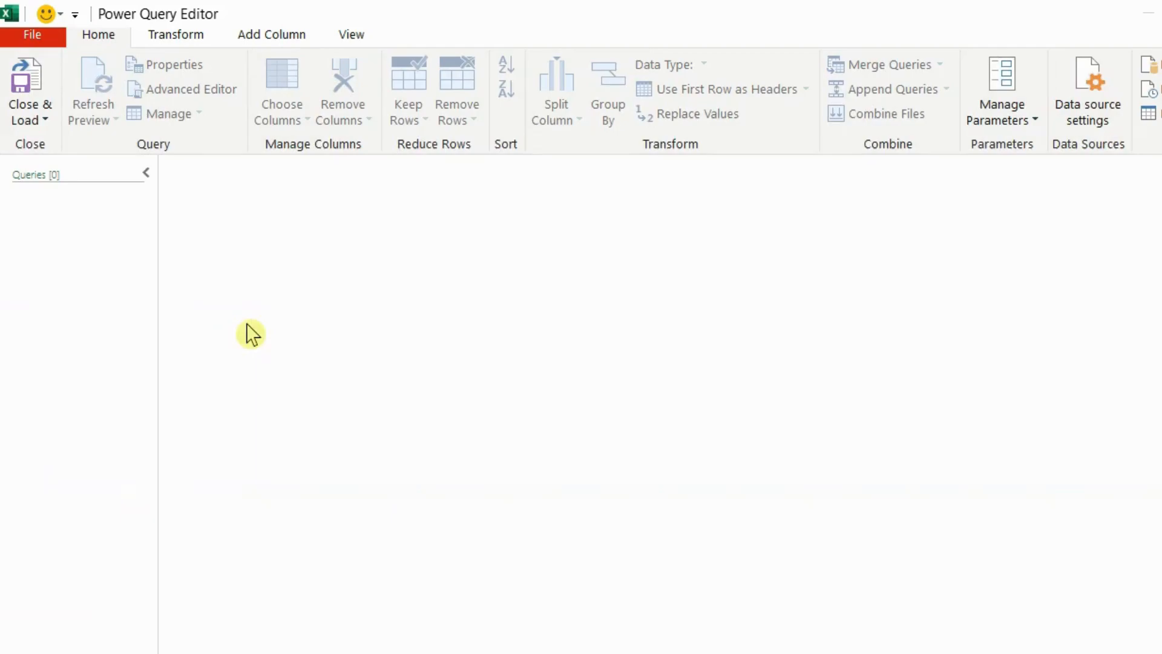
pyautogui.rightClick(75, 232)
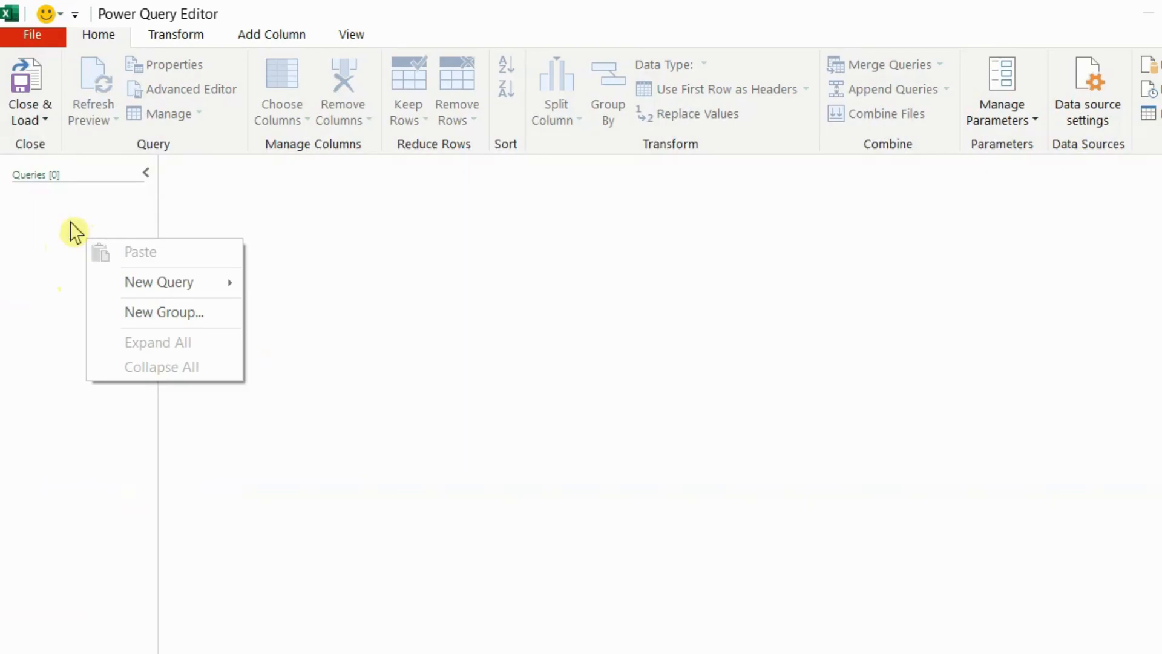
pyautogui.moveTo(128, 289)
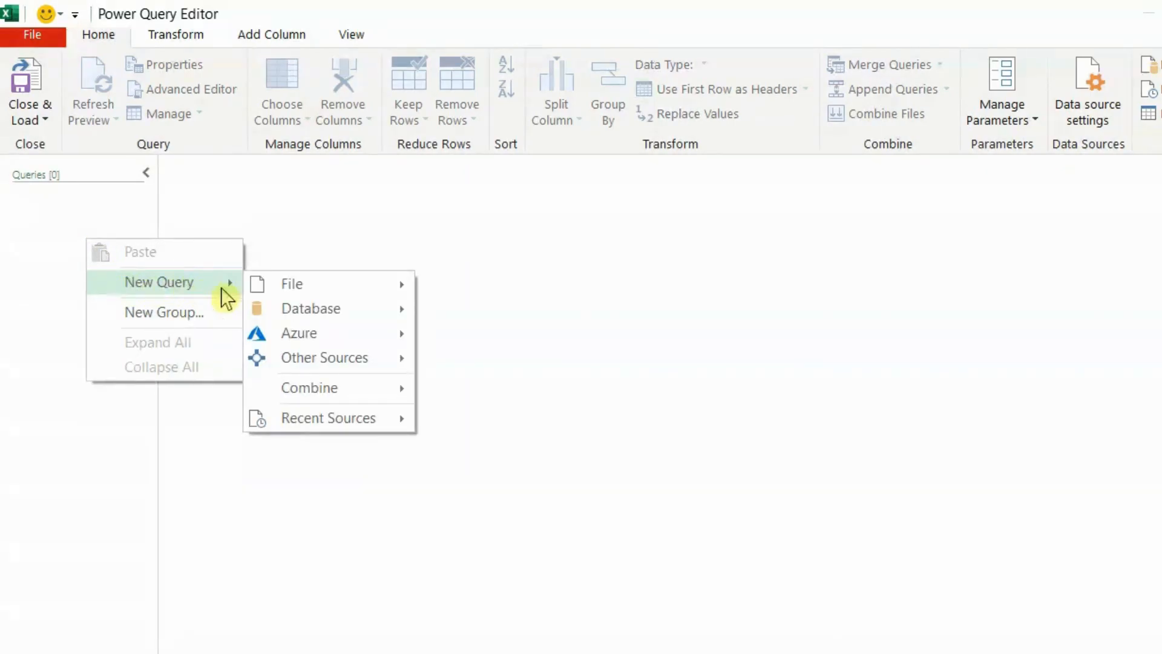
pyautogui.moveTo(338, 370)
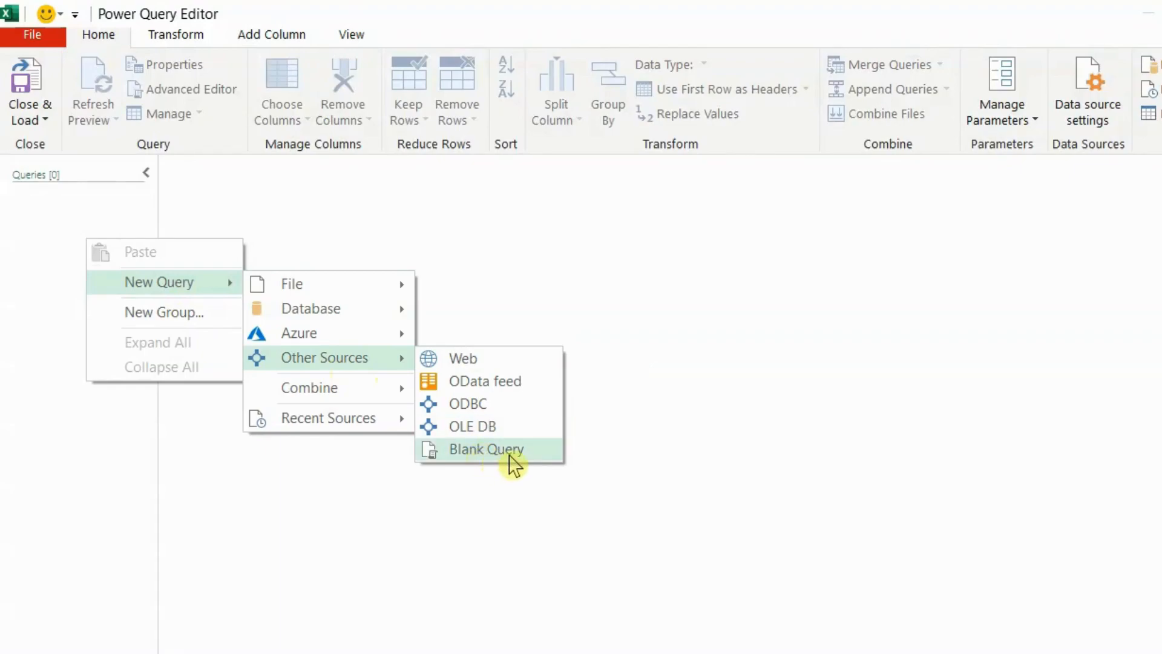
pyautogui.click(517, 465)
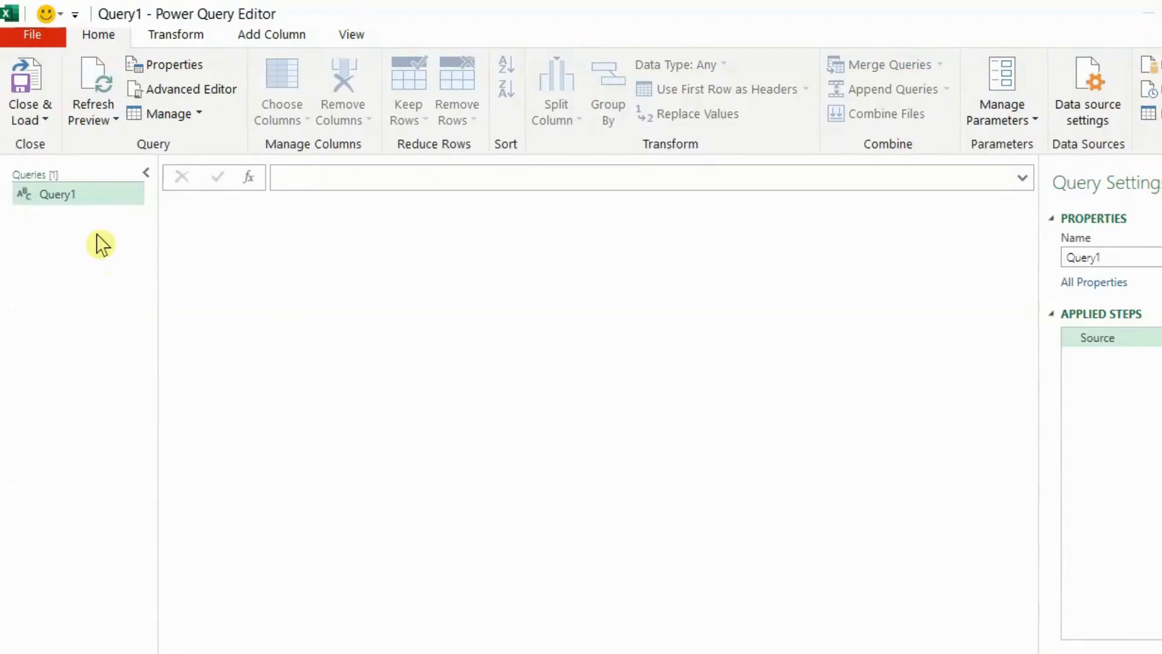
# Set the blank query's source formula to =Excel.CurrentWorkbook() to list the workbook's tables.
pyautogui.click(304, 179)
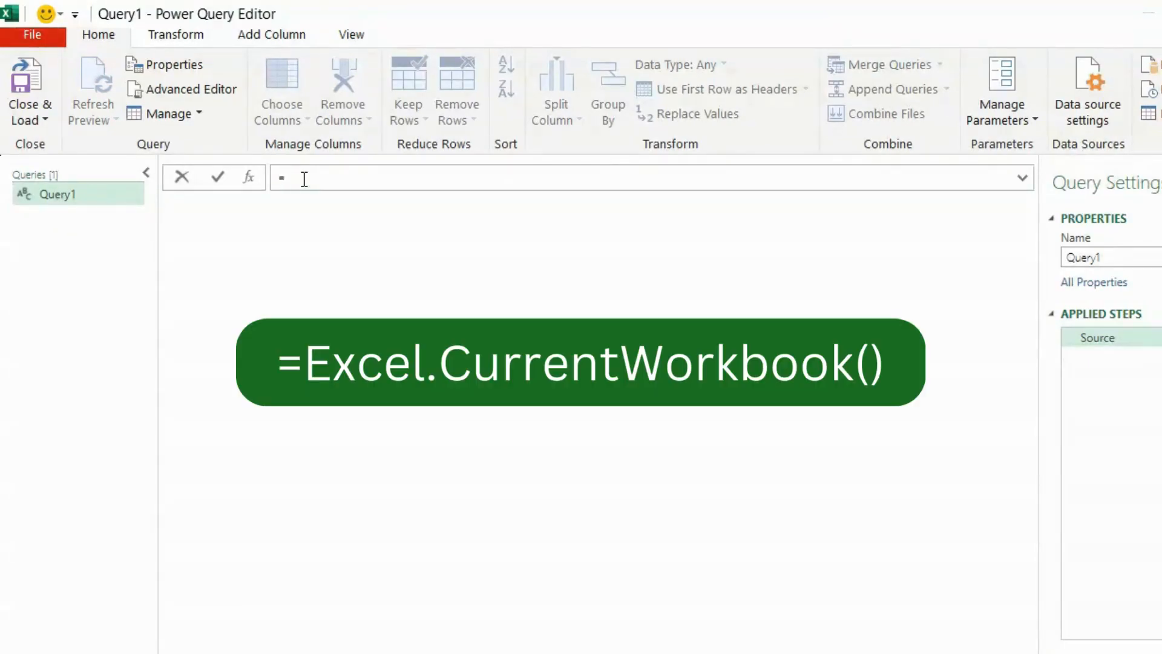
pyautogui.write('=exc')
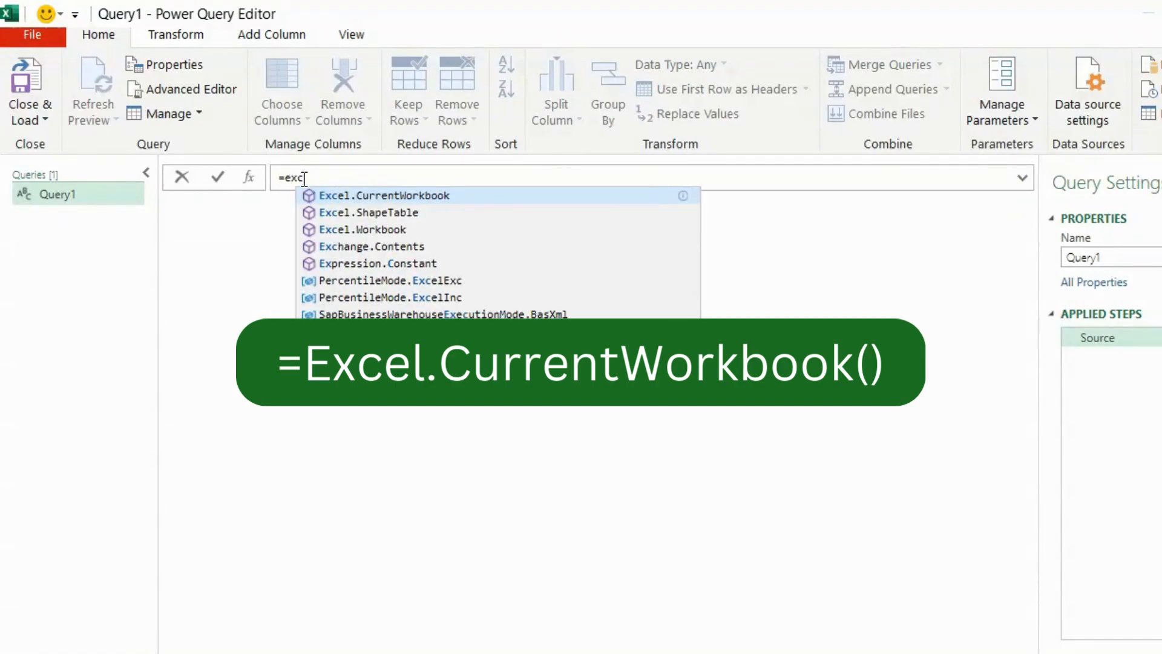
pyautogui.press('Tab')
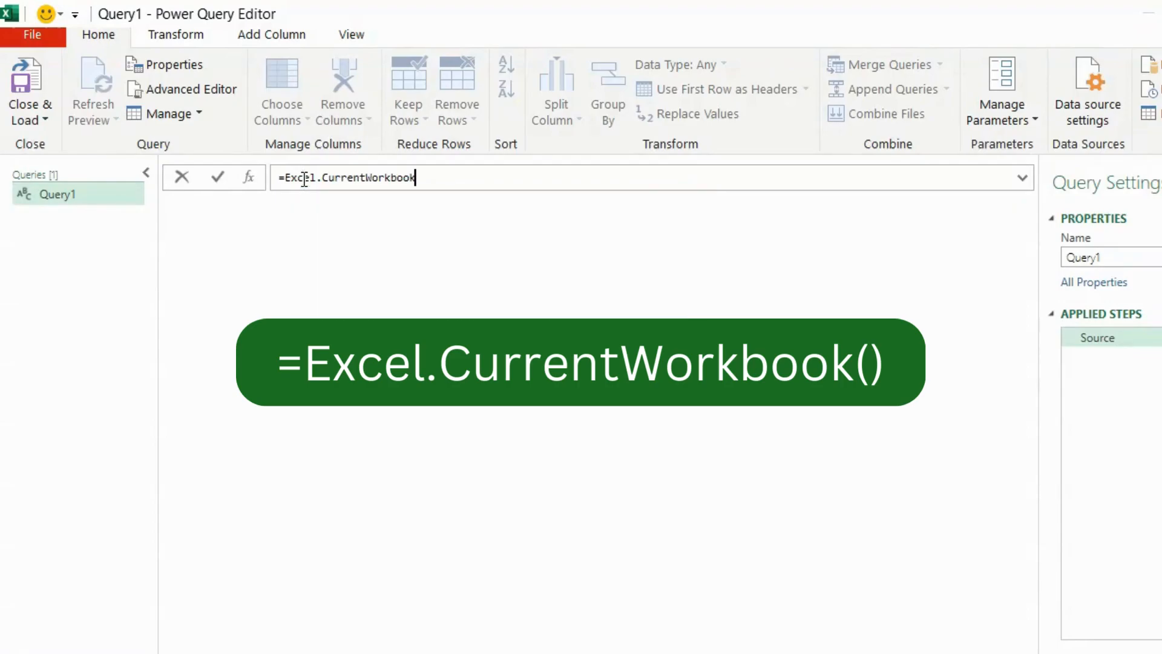
pyautogui.write('()')
pyautogui.press('Return')
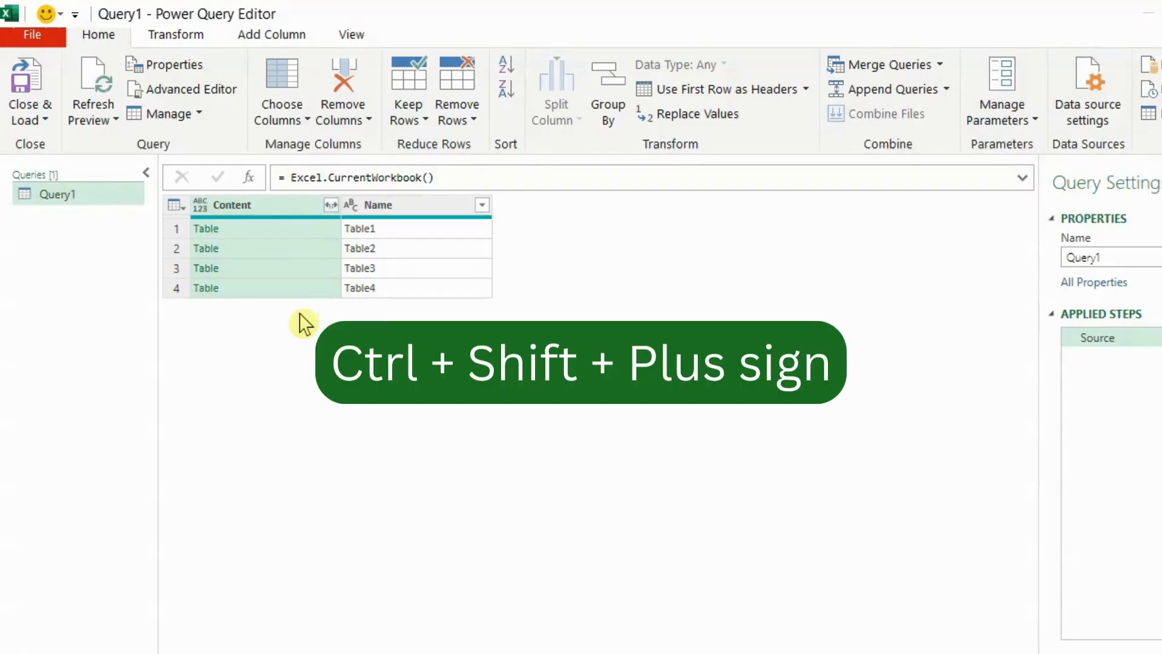
pyautogui.hotkey('ctrl', 'shift', '+')
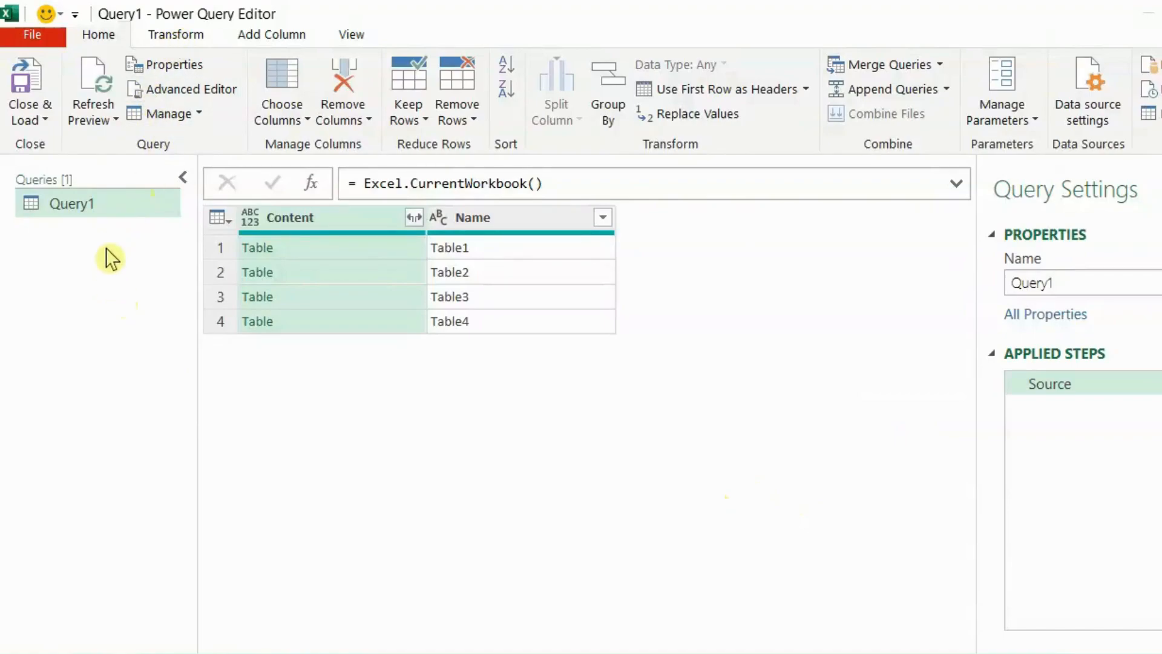
# Create a new query that references Query1.
pyautogui.rightClick(100, 216)
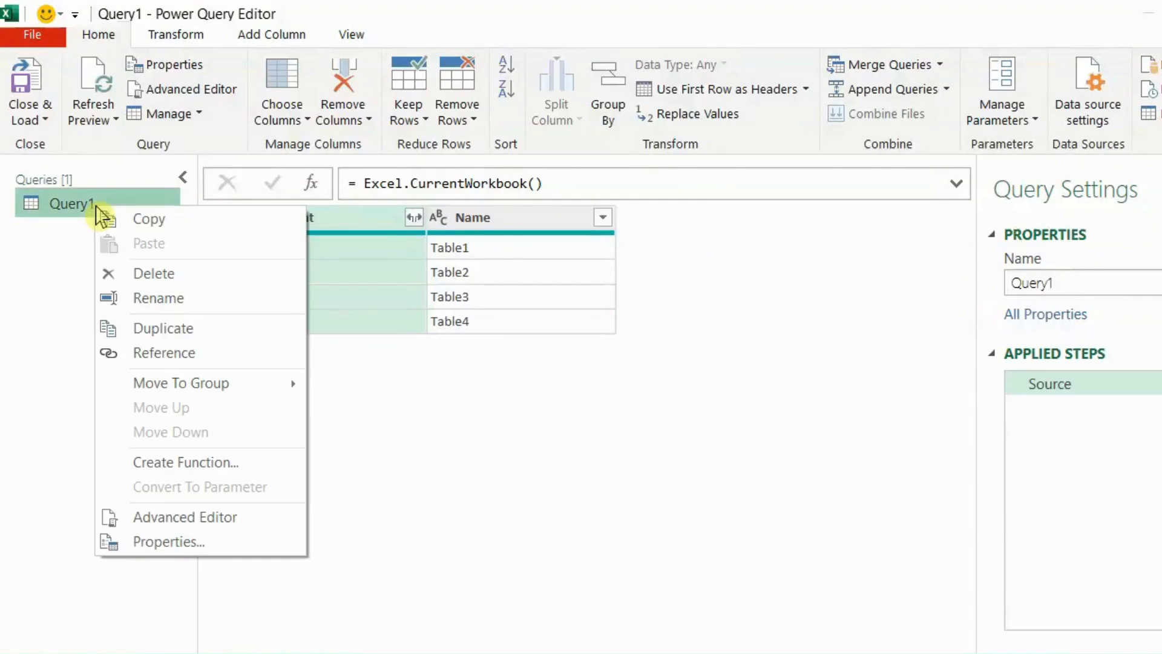
pyautogui.click(158, 354)
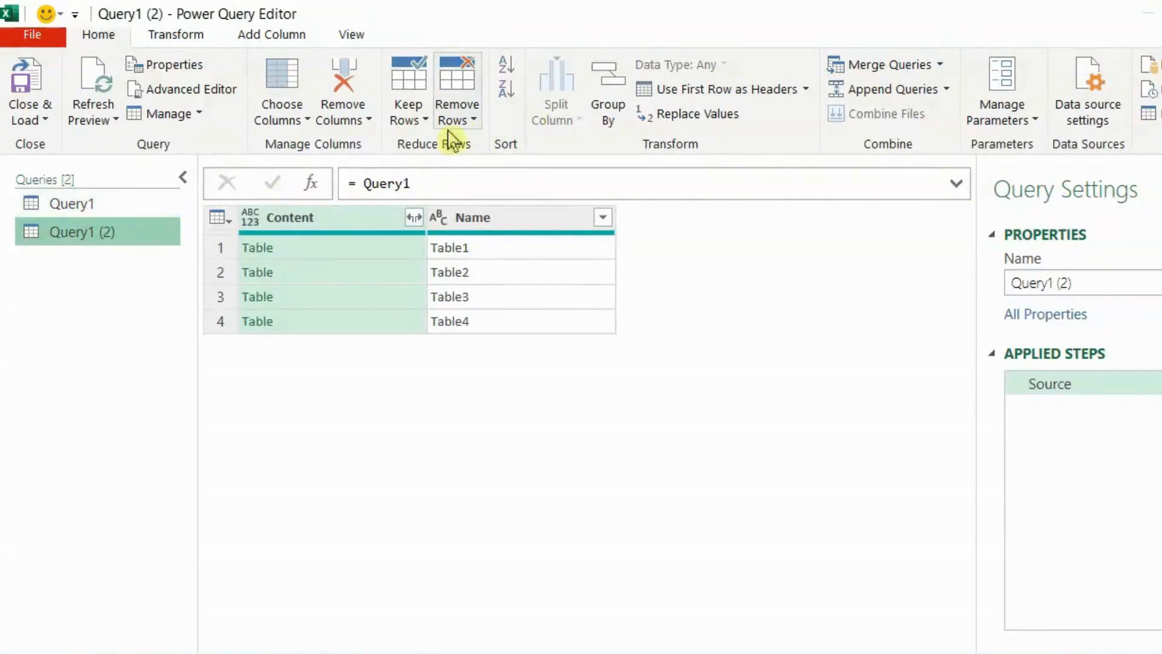
pyautogui.click(175, 38)
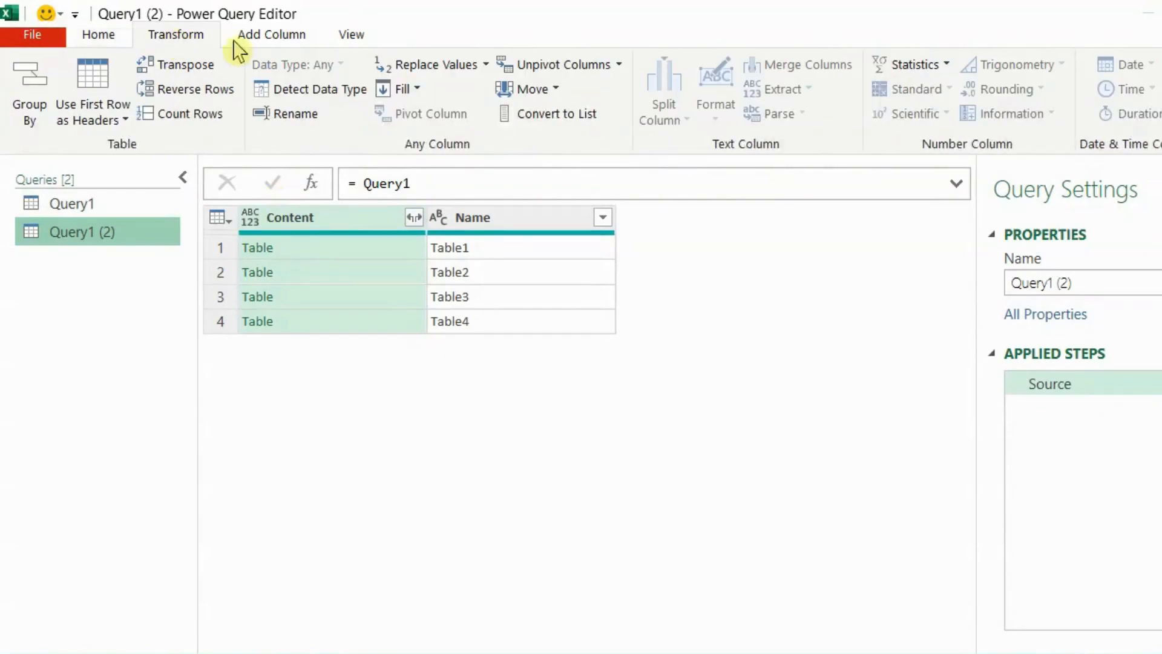
pyautogui.click(460, 219)
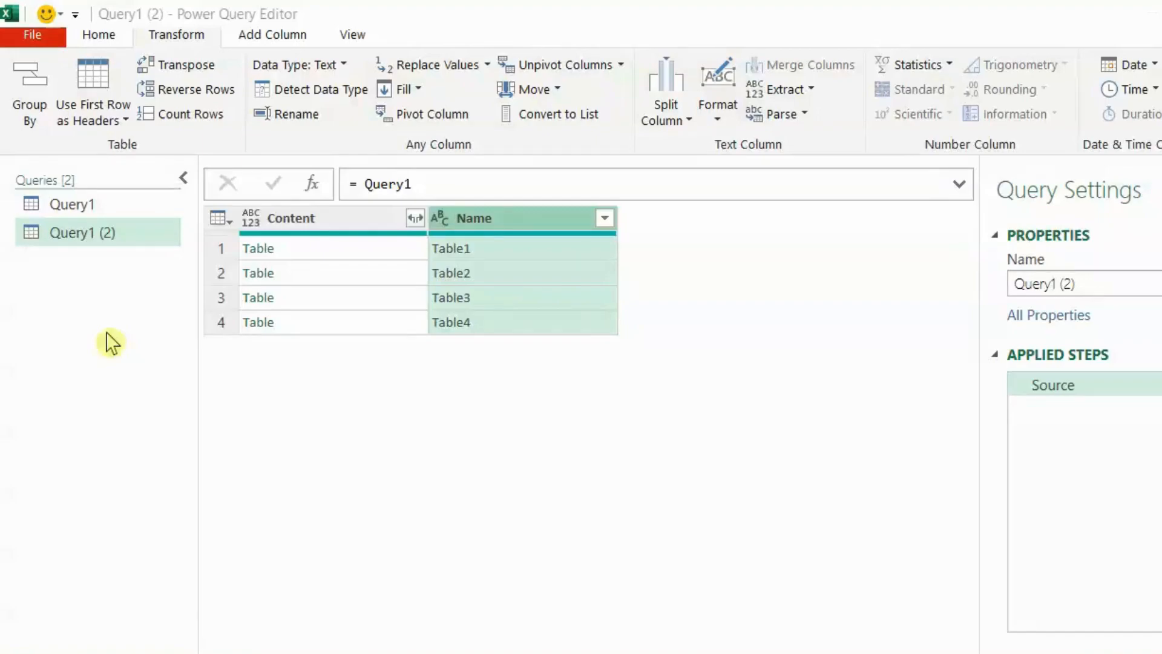
# In Query1, preview the nested table in the Table1 row and drill into its contents.
pyautogui.click(107, 204)
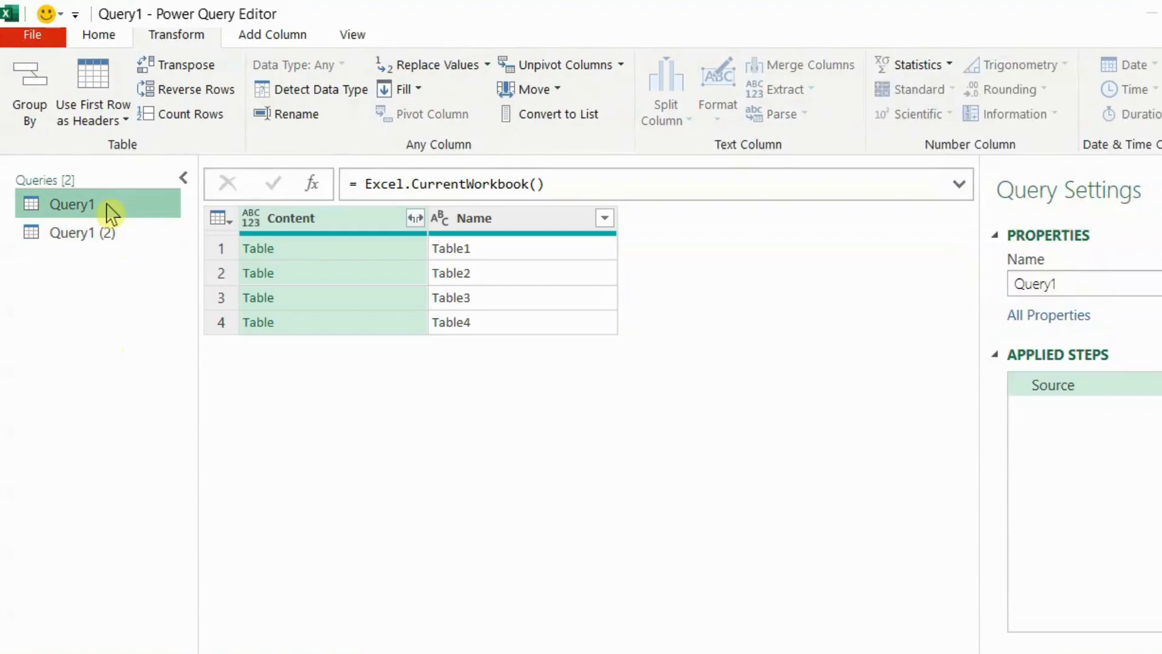
pyautogui.click(317, 250)
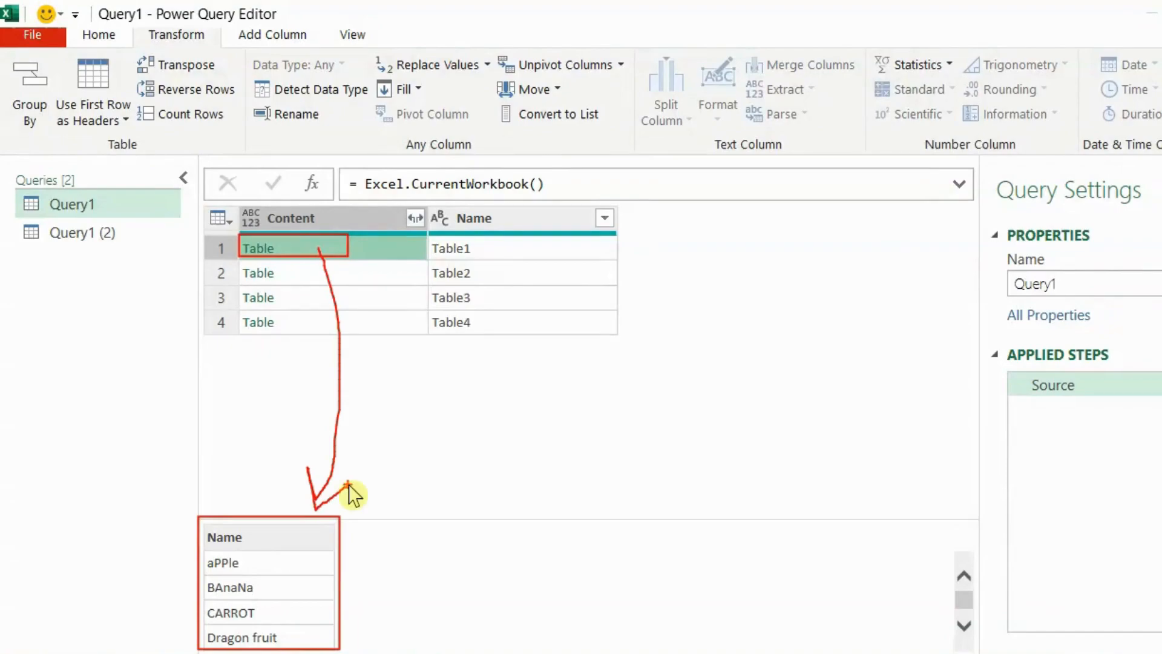
pyautogui.click(264, 249)
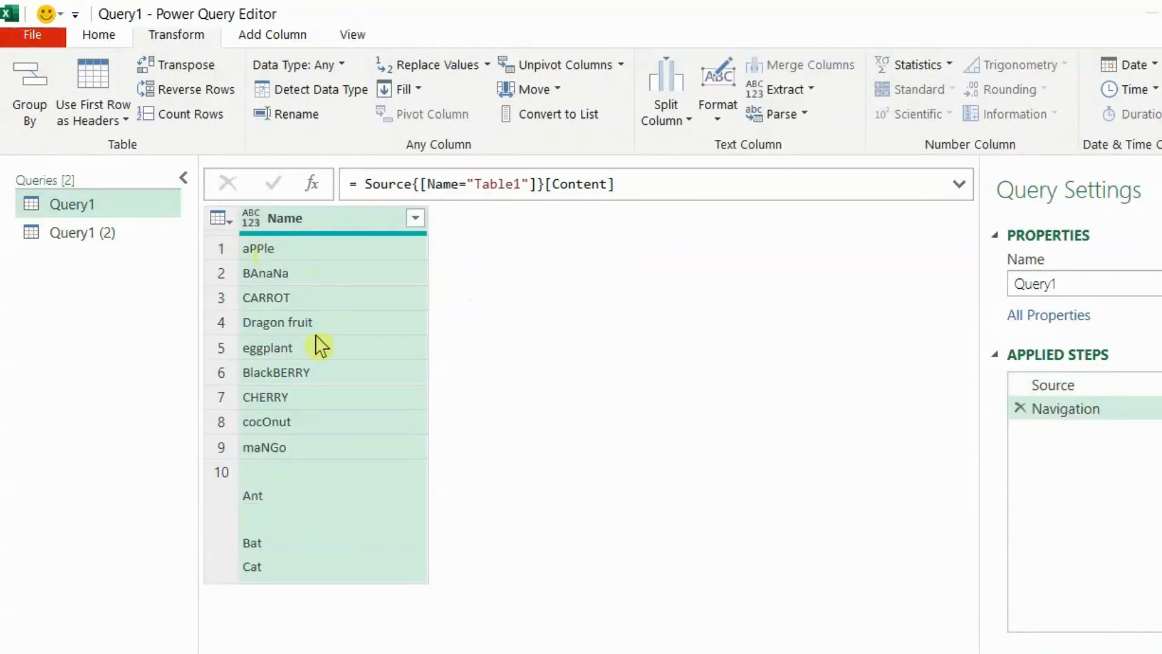
# In the Query1 (2) query, add a new column with the Name values converted to lowercase.
pyautogui.click(91, 238)
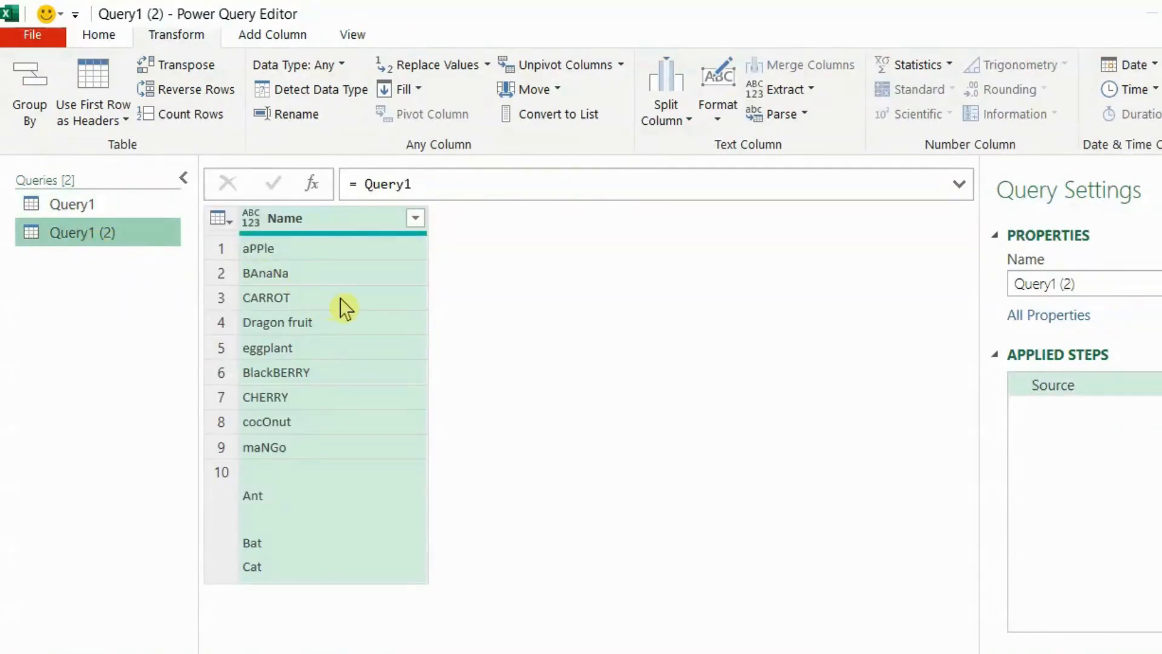
pyautogui.hotkey('ctrl', '2')
pyautogui.moveTo(337, 161)
pyautogui.mouseDown()
pyautogui.moveTo(410, 205)
pyautogui.moveTo(446, 206)
pyautogui.mouseUp()
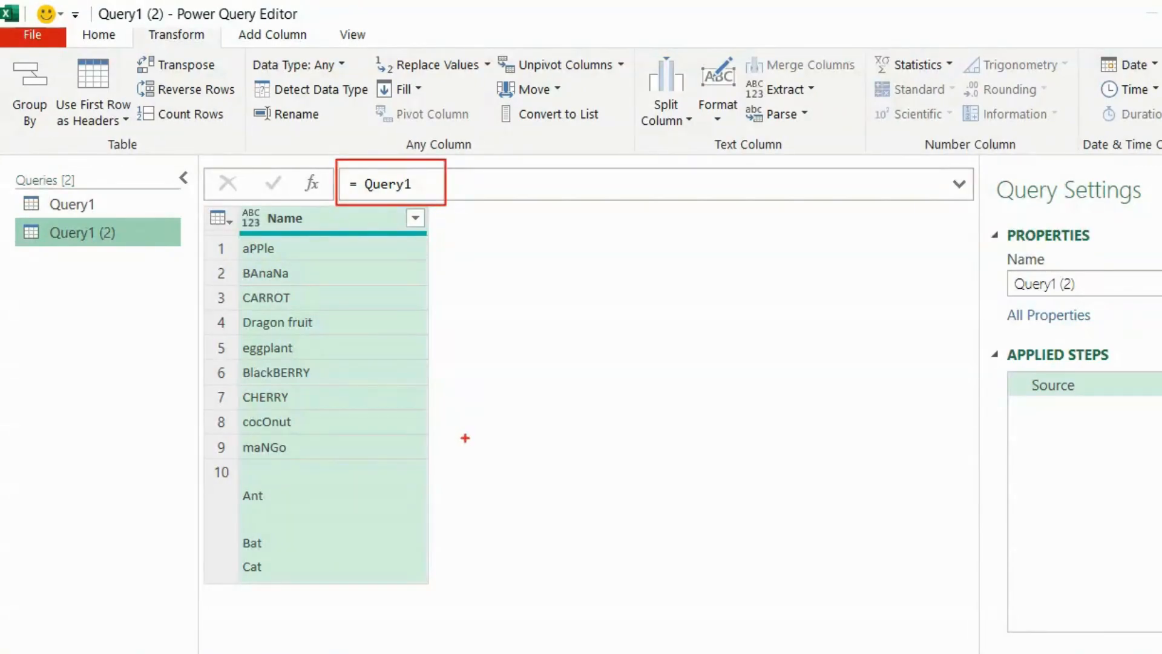
pyautogui.press('Escape')
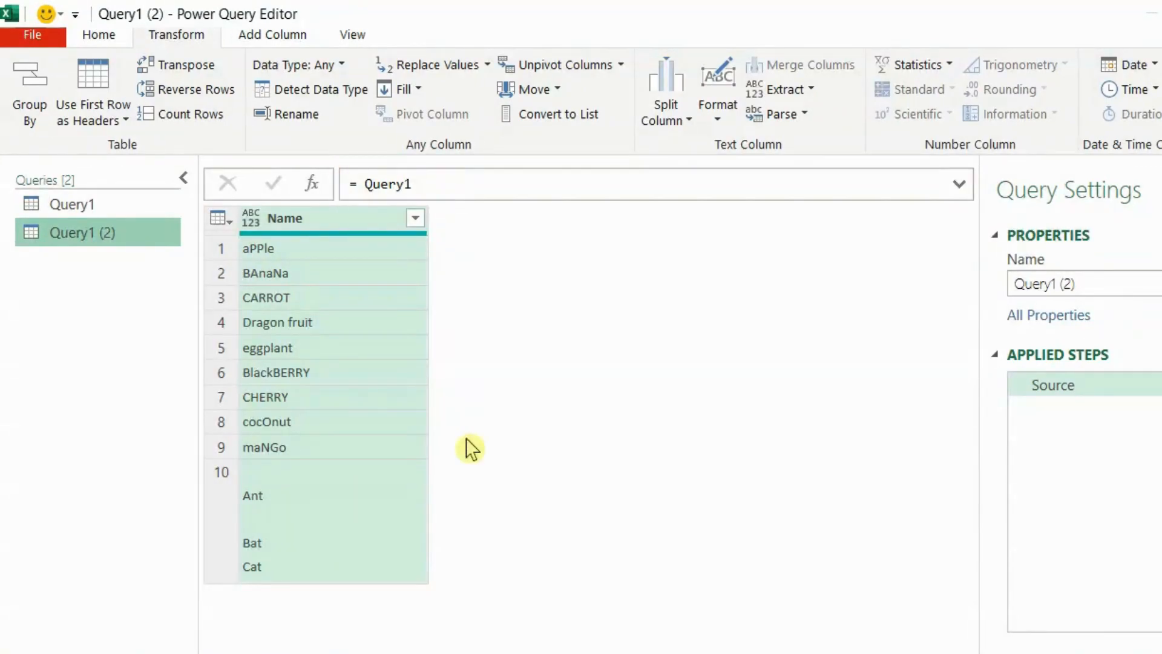
pyautogui.click(331, 227)
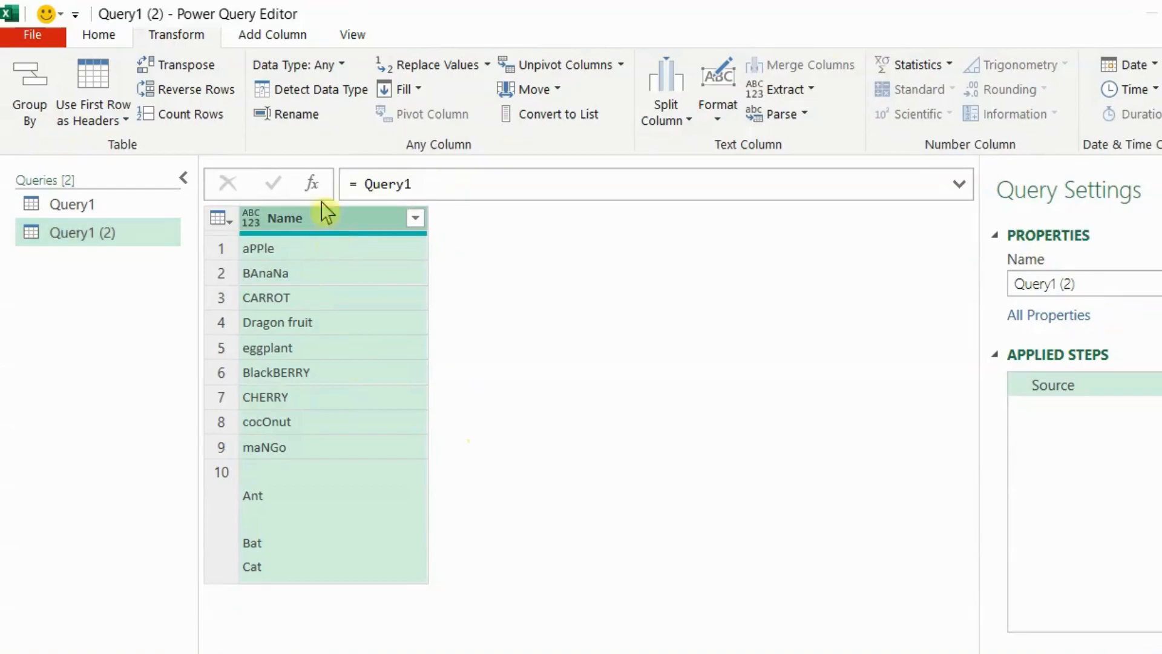
pyautogui.click(273, 38)
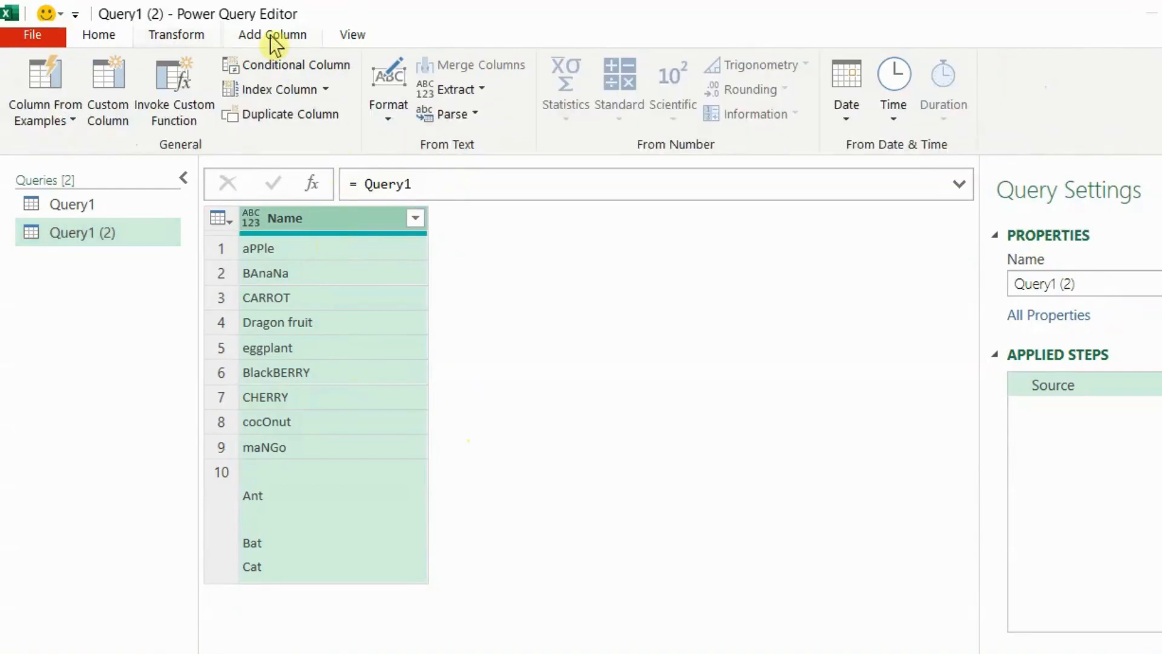
pyautogui.click(388, 115)
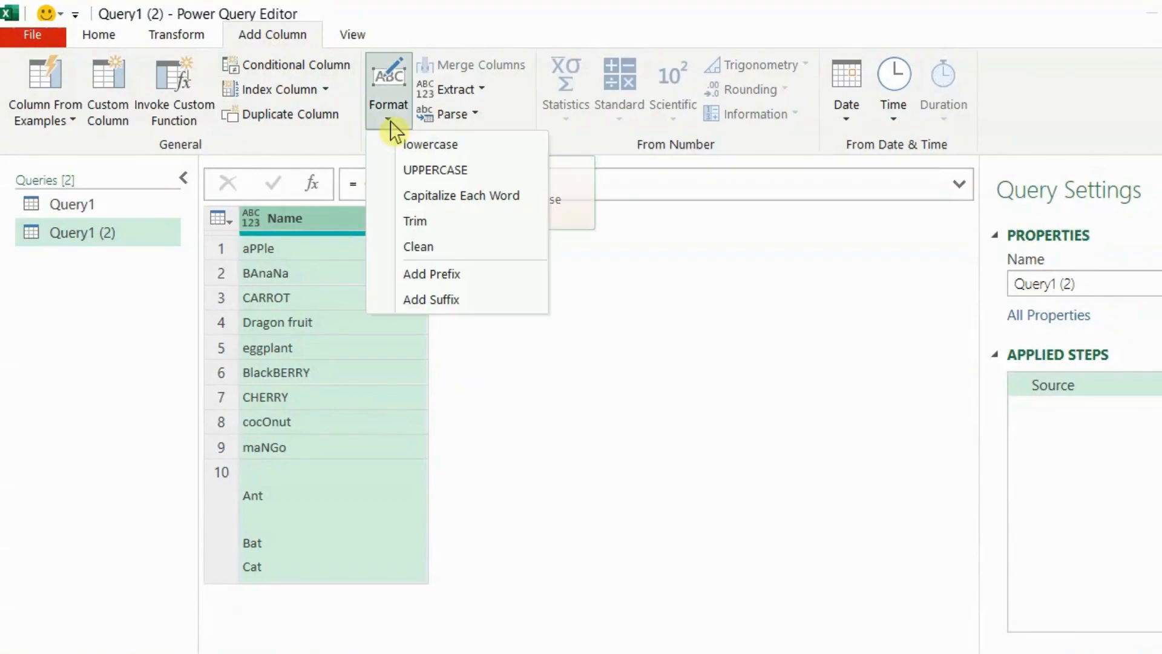
pyautogui.click(443, 147)
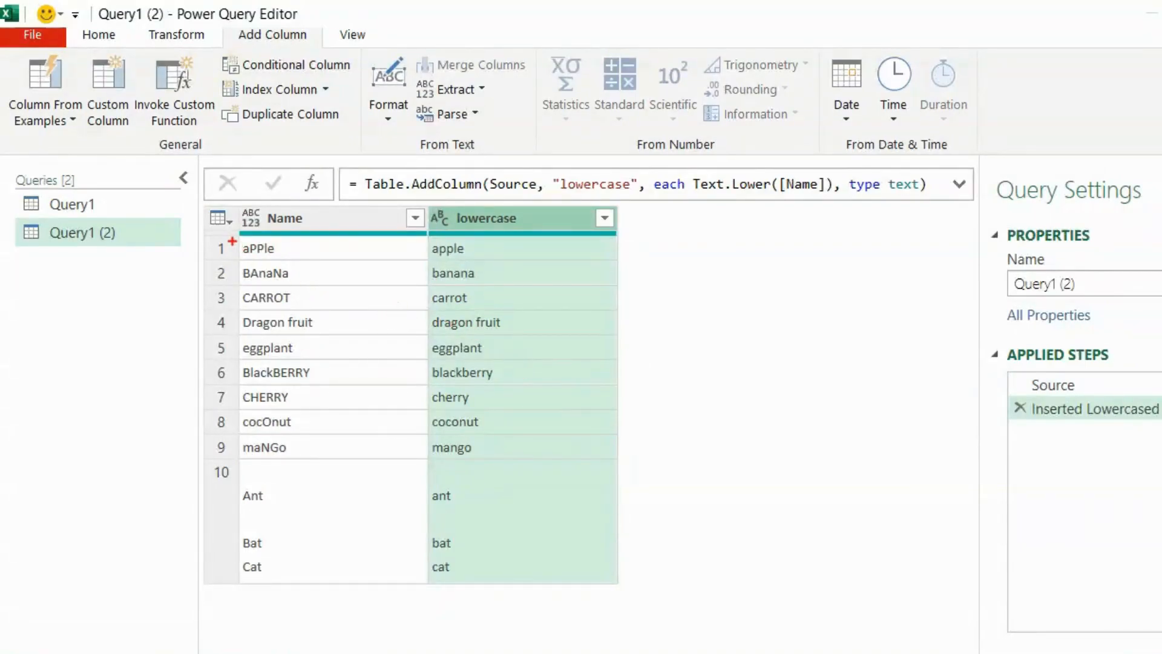
pyautogui.moveTo(232, 236)
pyautogui.mouseDown()
pyautogui.moveTo(262, 256)
pyautogui.moveTo(293, 257)
pyautogui.mouseUp()
pyautogui.moveTo(421, 238); pyautogui.dragTo(484, 261)
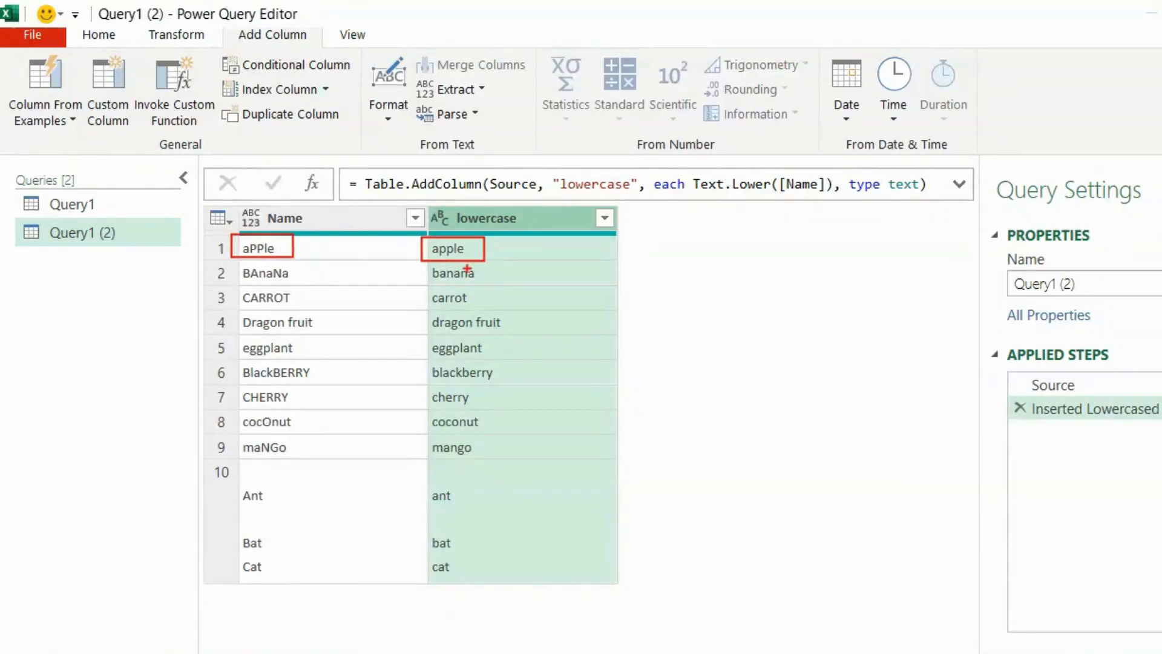
pyautogui.press('Escape')
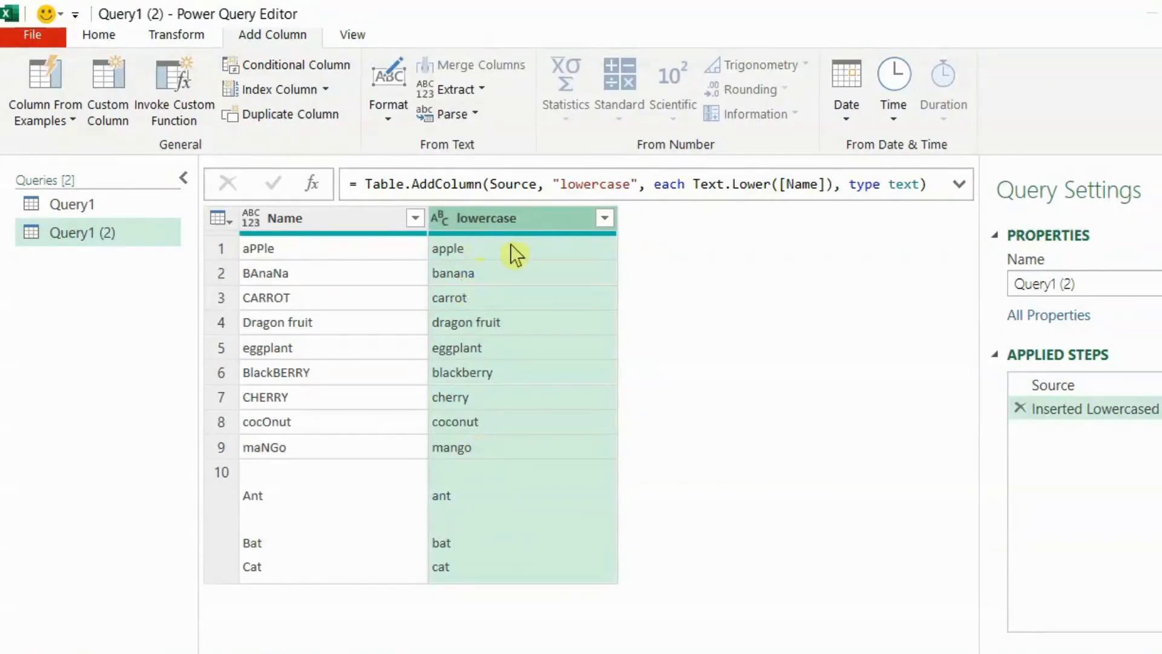
pyautogui.moveTo(428, 204)
pyautogui.mouseDown()
pyautogui.moveTo(522, 549)
pyautogui.moveTo(616, 577)
pyautogui.mouseUp()
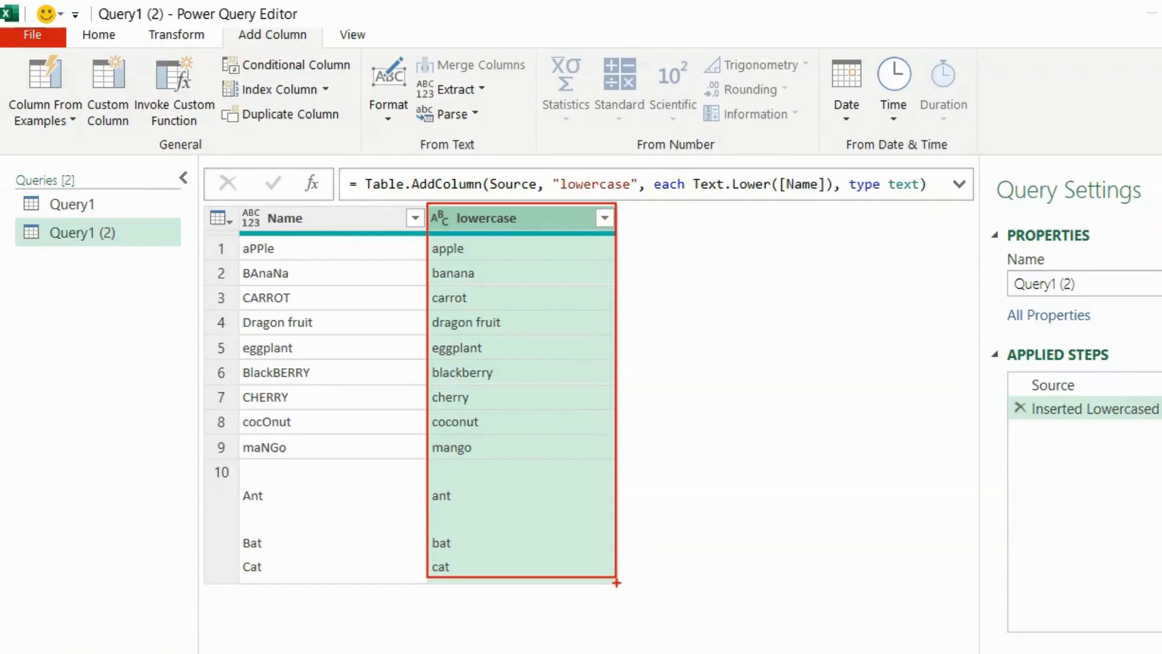
pyautogui.press('Escape')
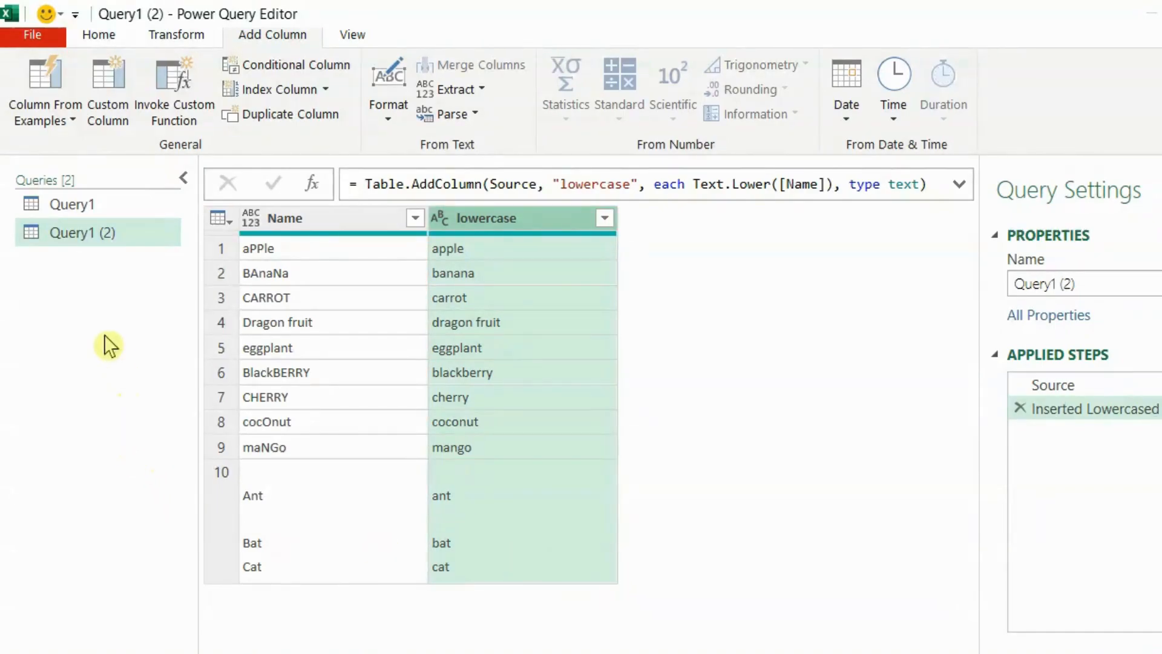
pyautogui.click(101, 307)
# Rename the Query1 (2) query as Lowercase.
pyautogui.rightClick(77, 241)
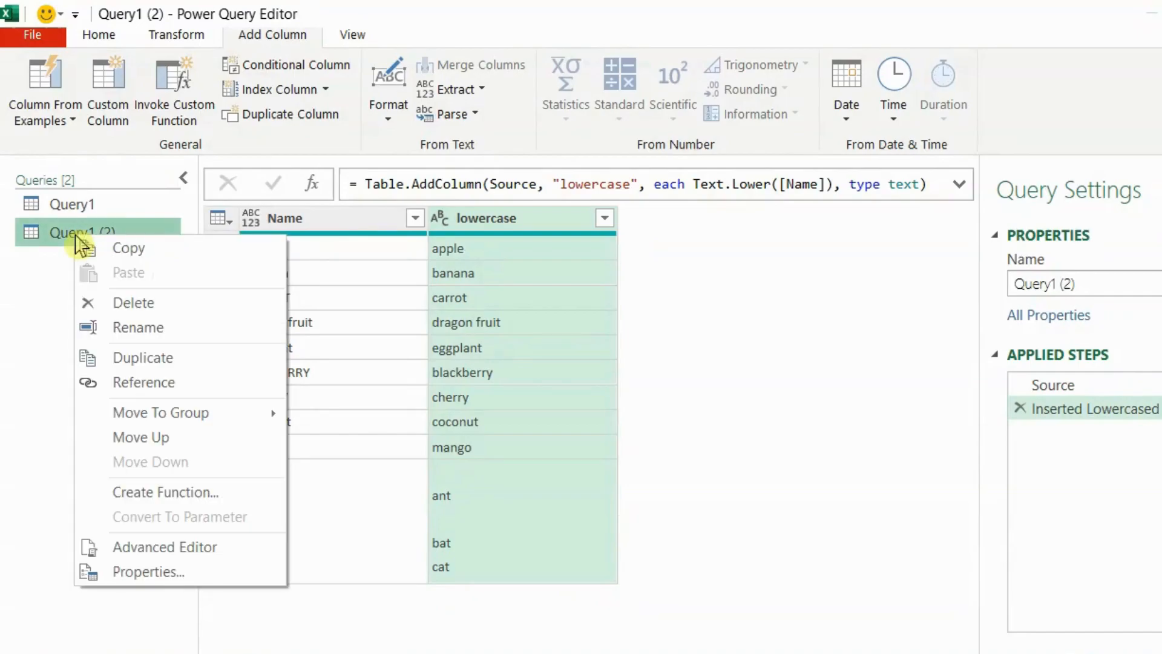
pyautogui.click(128, 328)
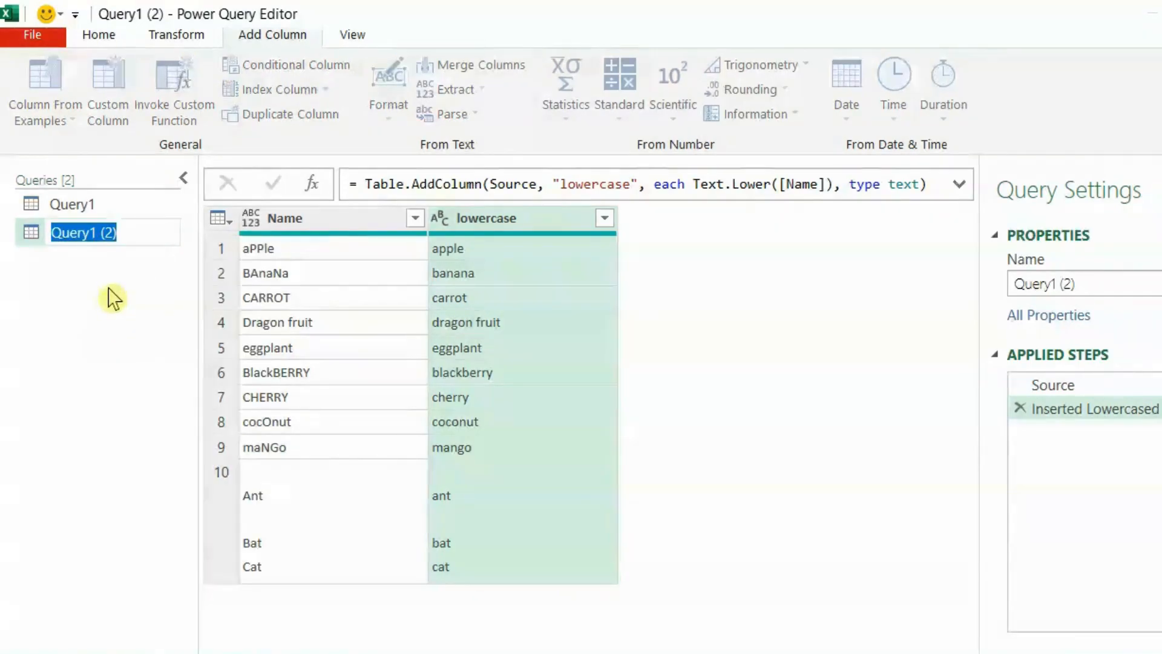
pyautogui.write('Low')
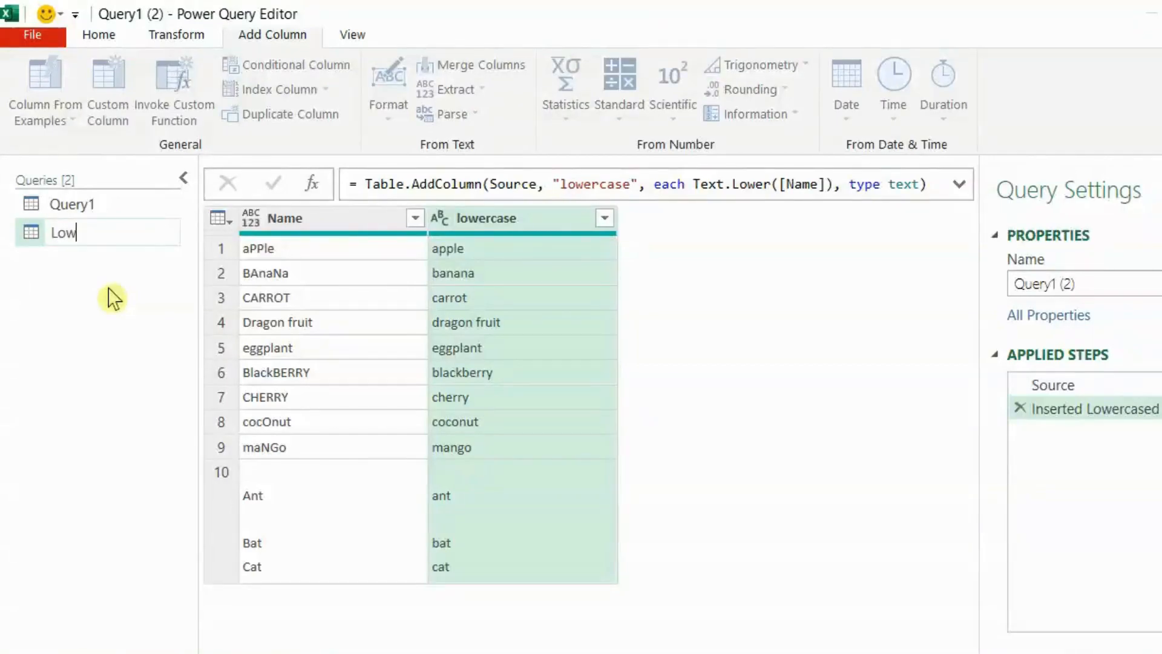
pyautogui.write('ercase')
pyautogui.press('Return')
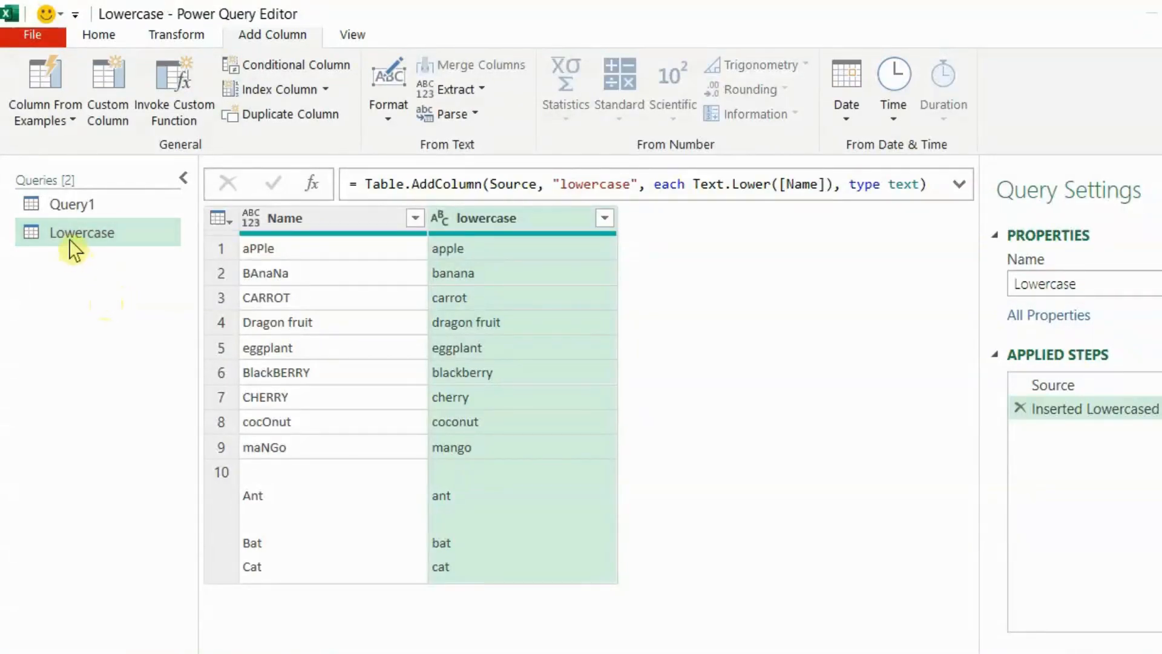
# Create a new query that references Query1 and add a column with its Name values converted to UPPERCASE.
pyautogui.click(76, 203)
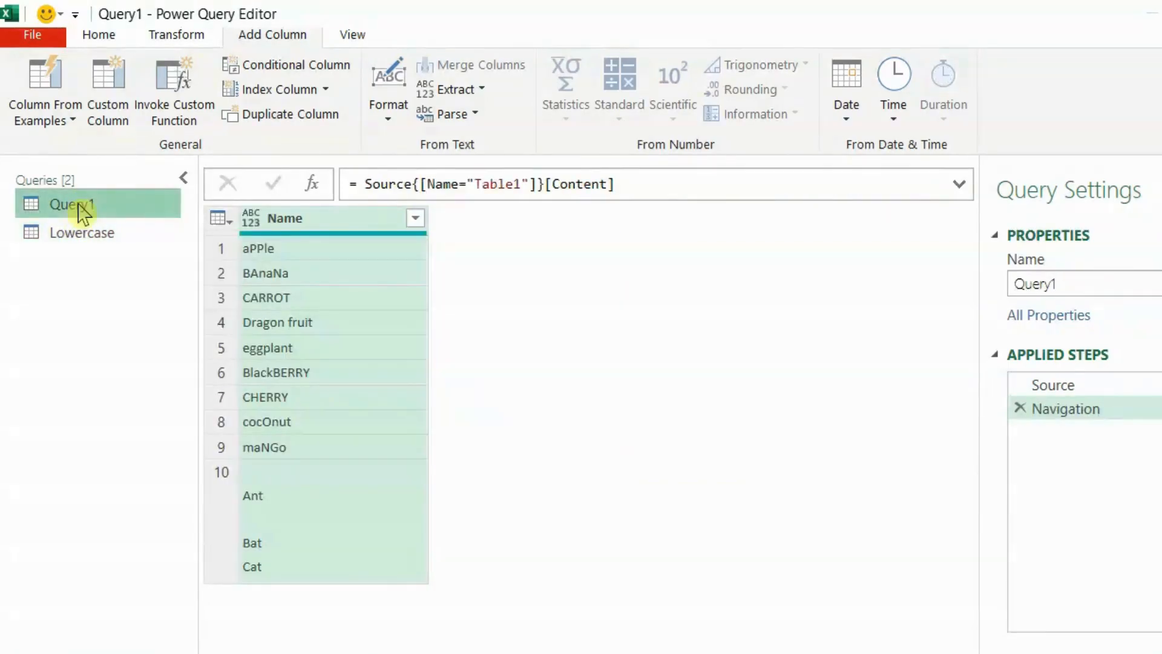
pyautogui.rightClick(83, 213)
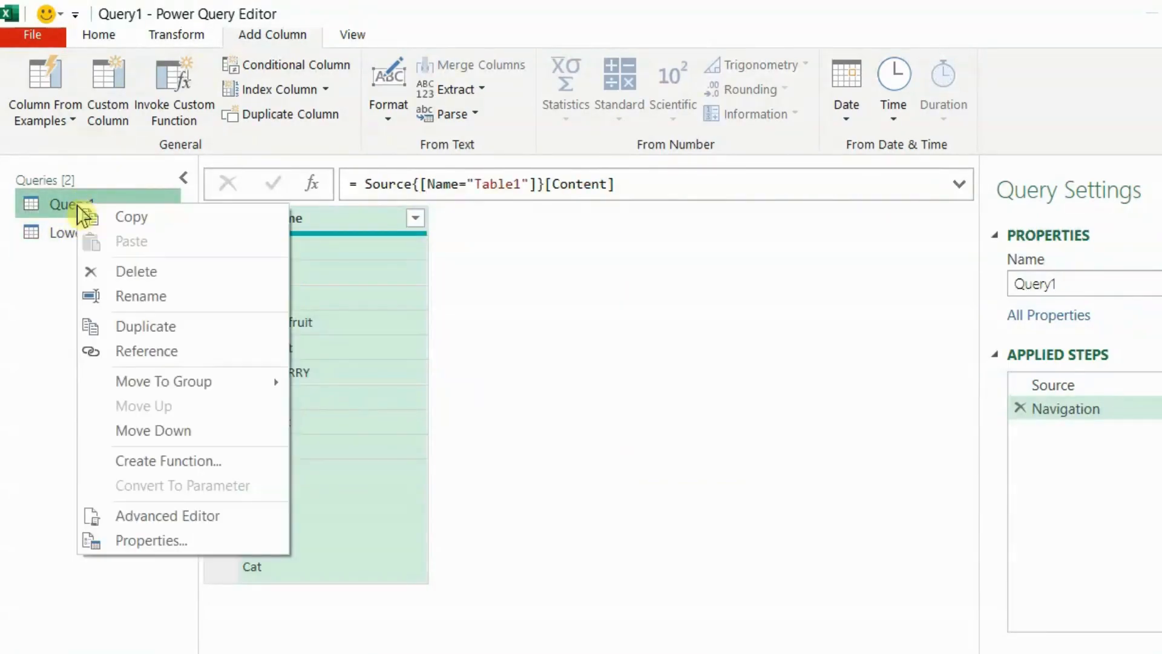
pyautogui.click(143, 354)
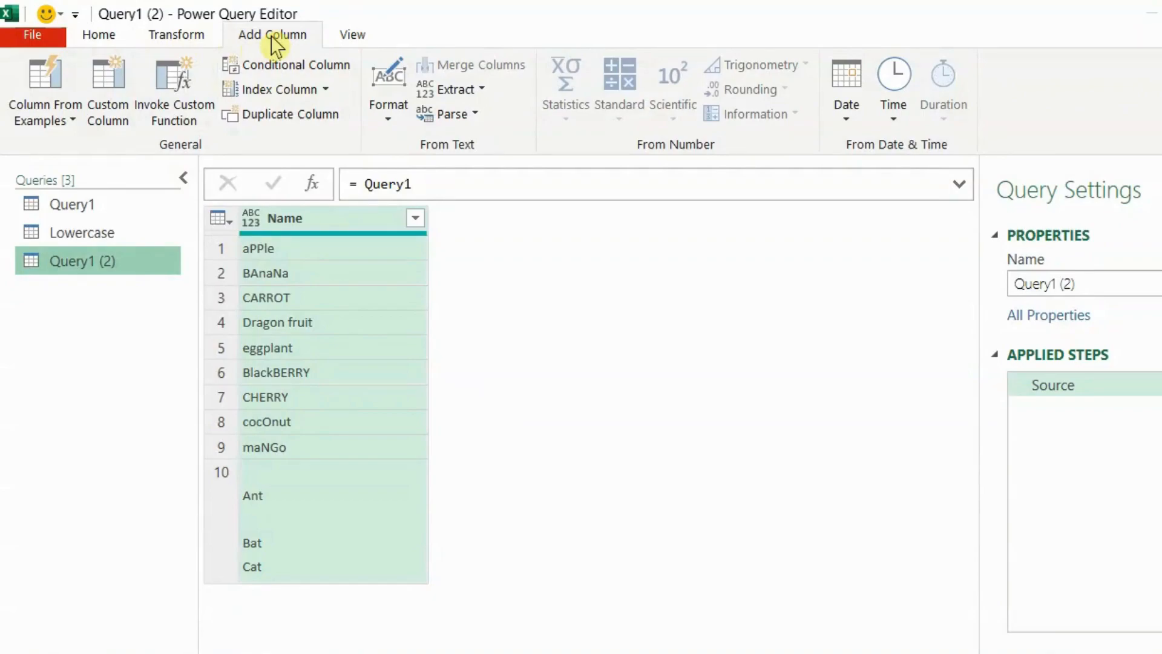
pyautogui.click(396, 127)
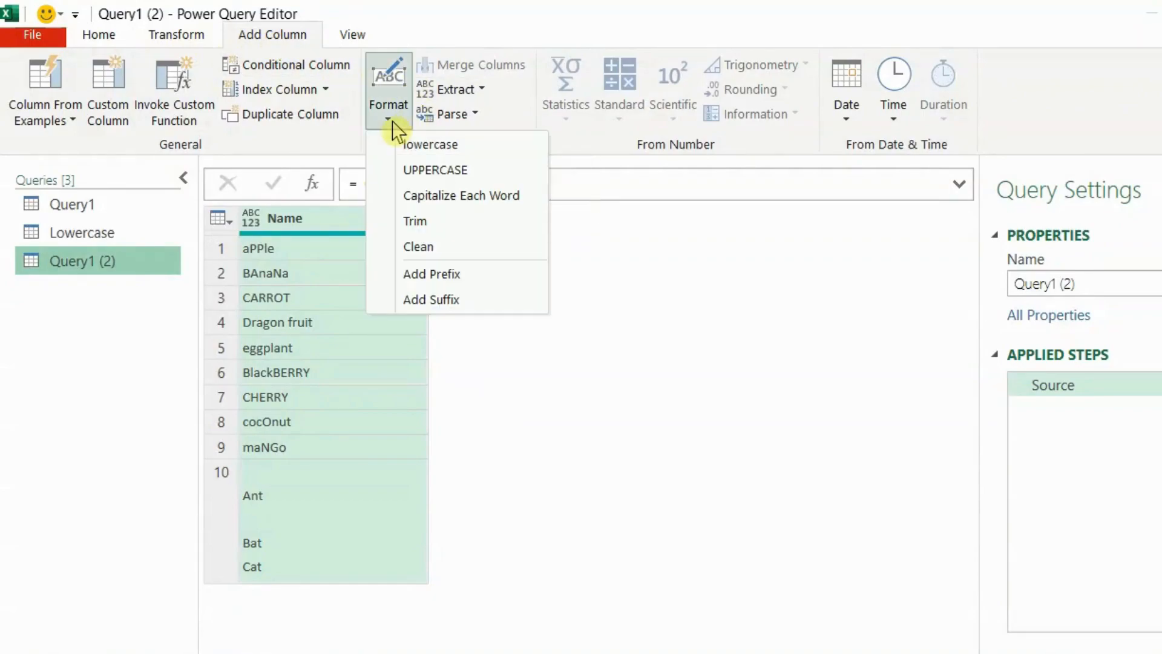
pyautogui.click(431, 172)
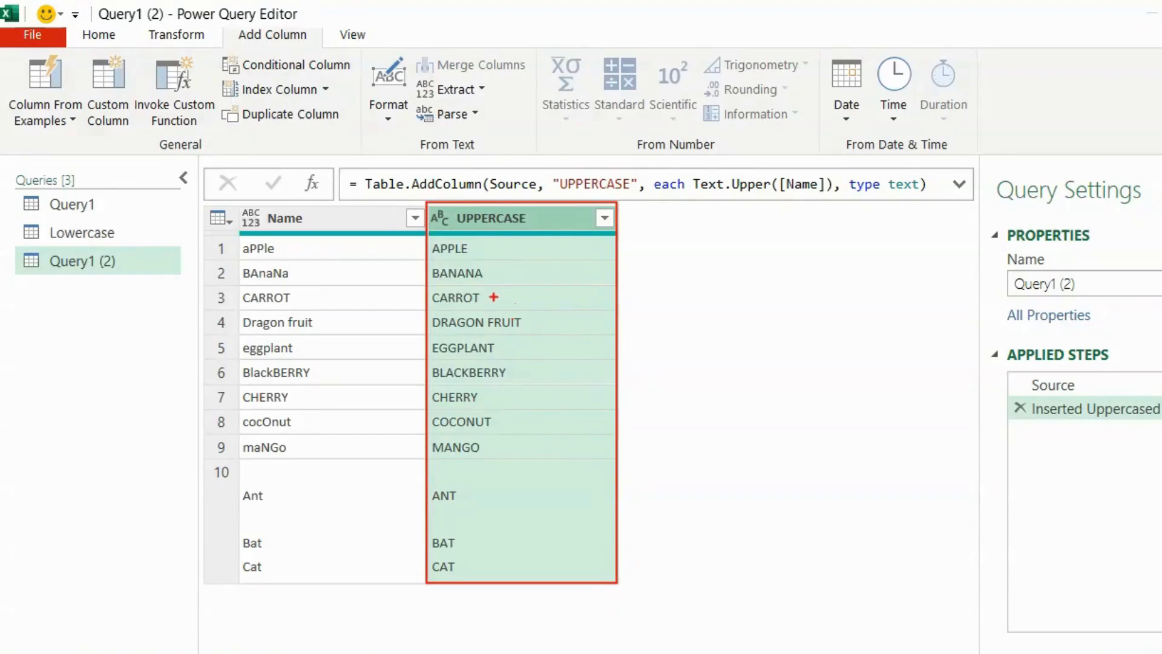
pyautogui.press('Escape')
# Rename the Query1 (2) query containing the UPPERCASE column as Uppercase.
pyautogui.click(93, 265)
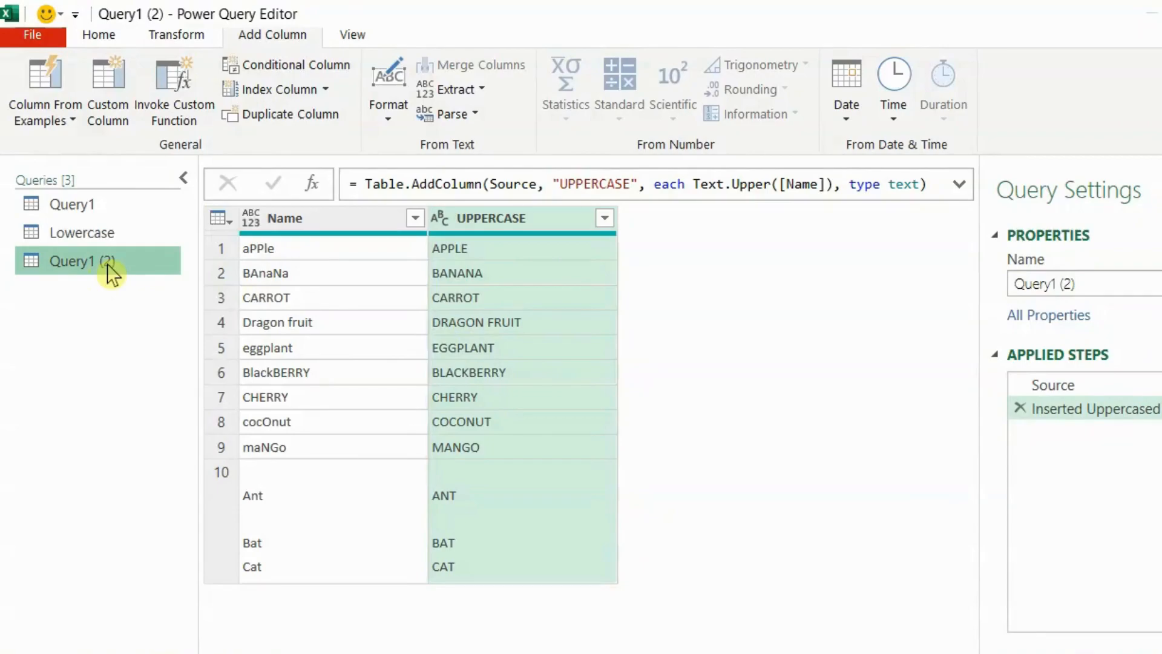
pyautogui.doubleClick(107, 264)
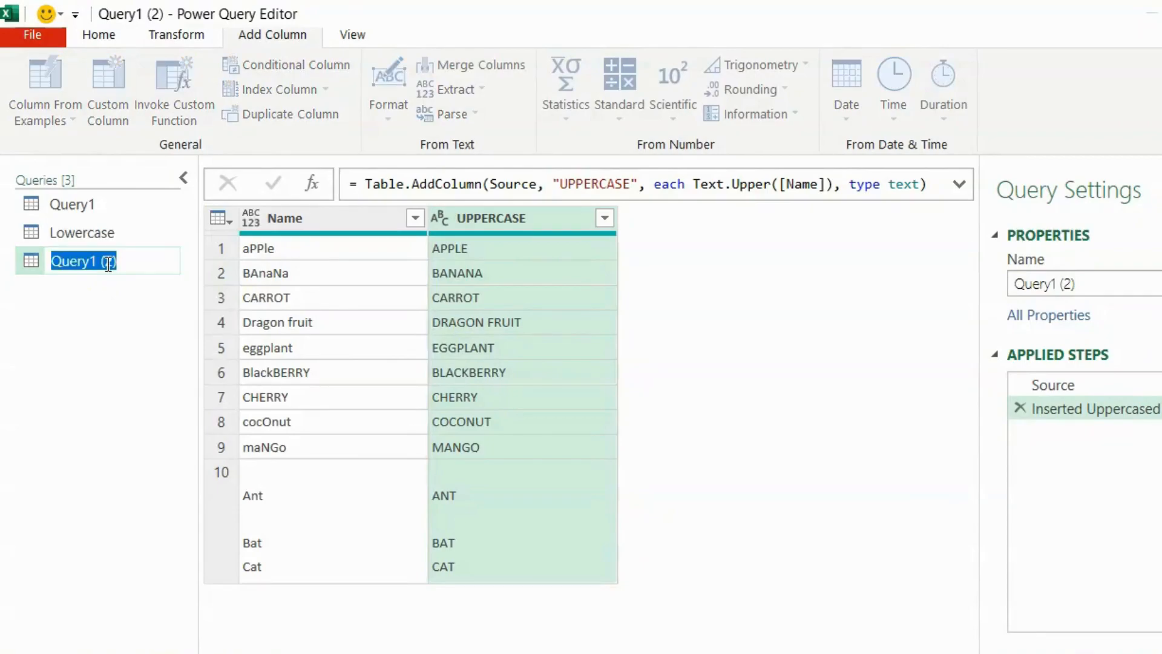
pyautogui.write('Uppercase')
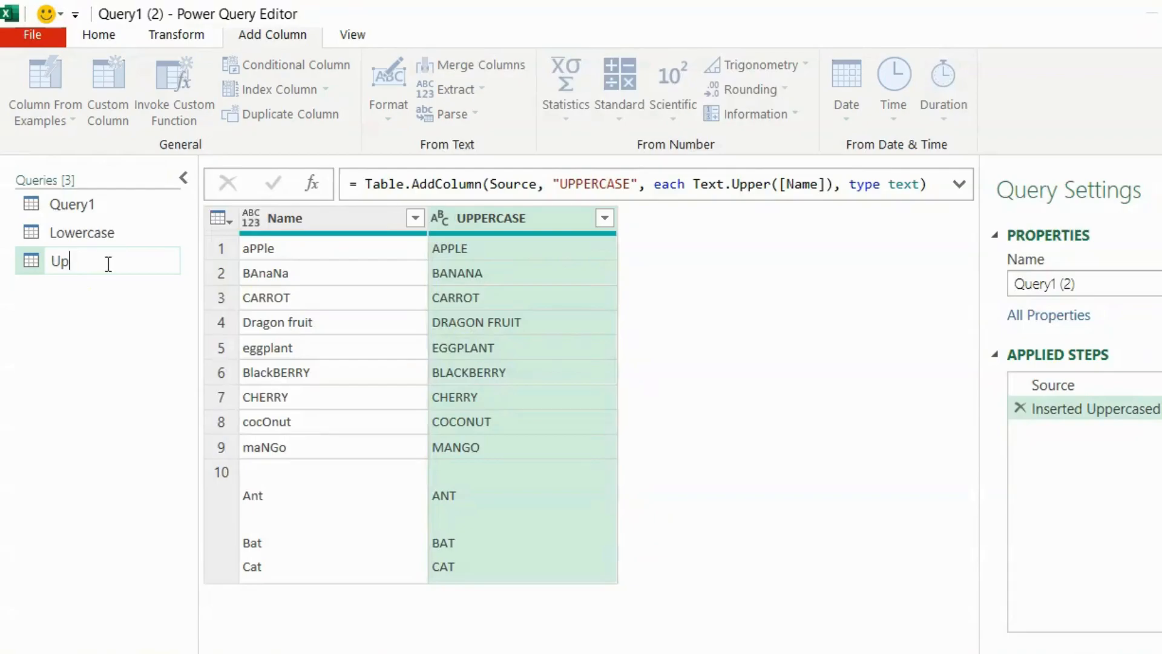
pyautogui.press('Return')
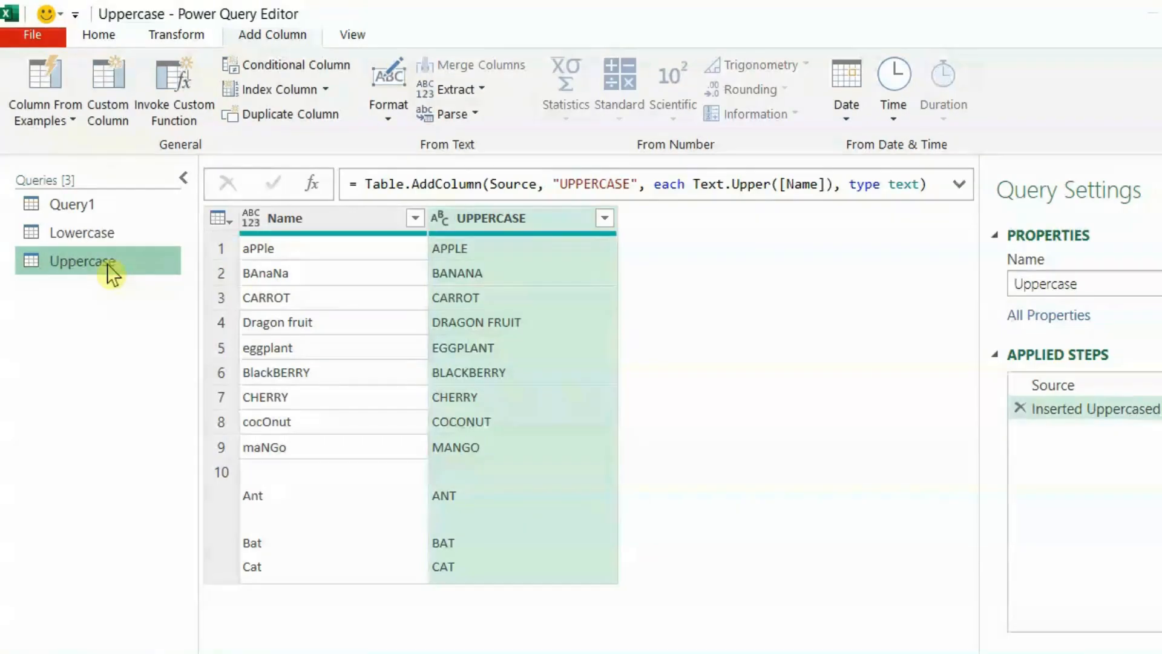
# Create another reference of Query1 and add a column that applies Capitalize Each Word to the Name values.
pyautogui.rightClick(85, 206)
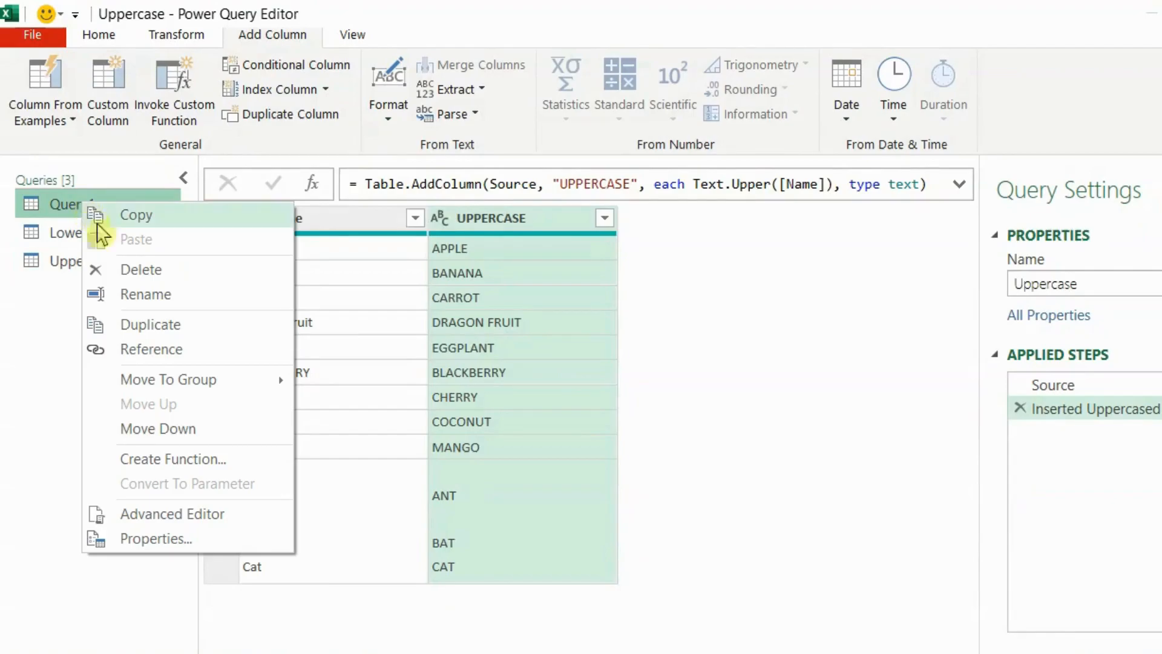
pyautogui.click(155, 350)
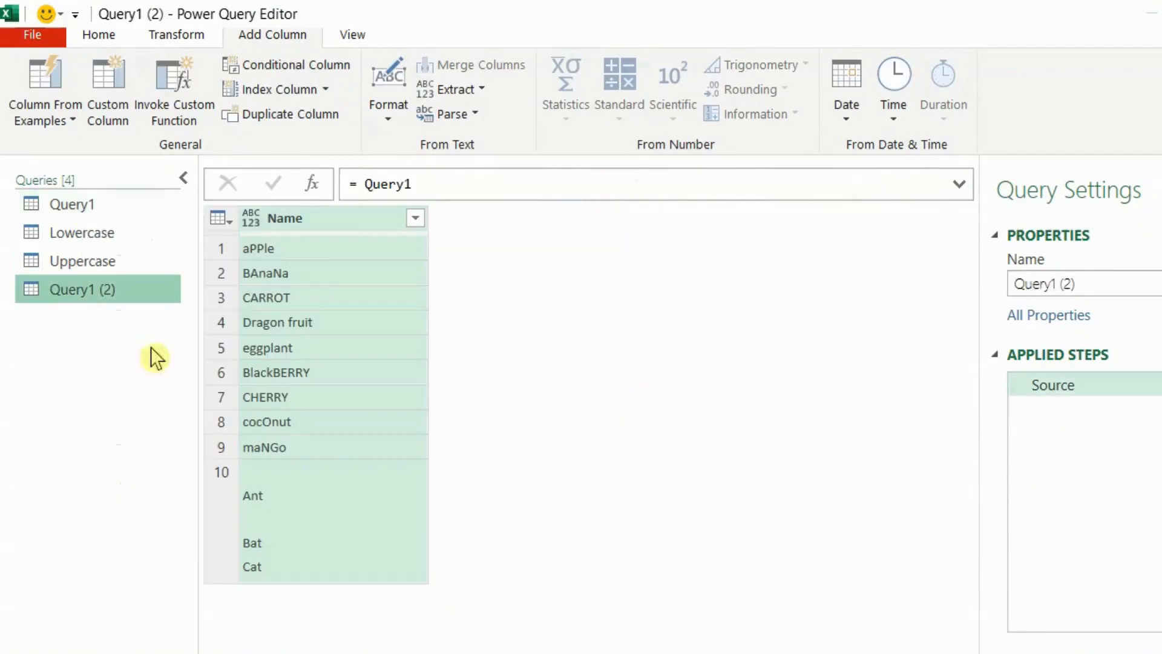
pyautogui.click(348, 230)
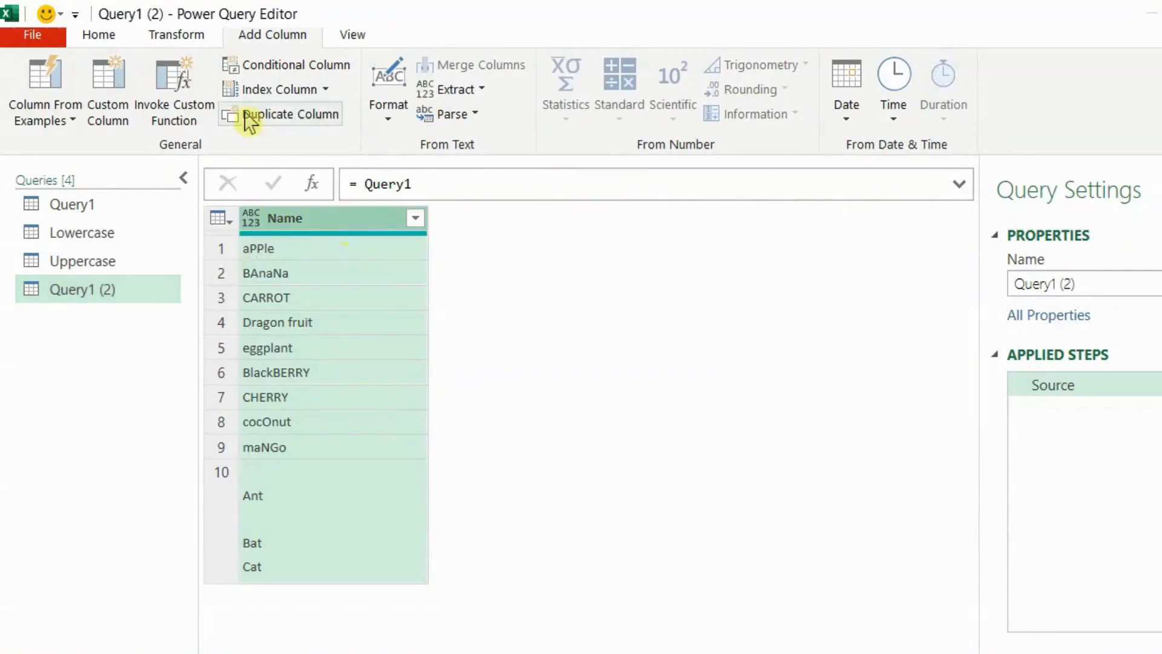
pyautogui.click(391, 129)
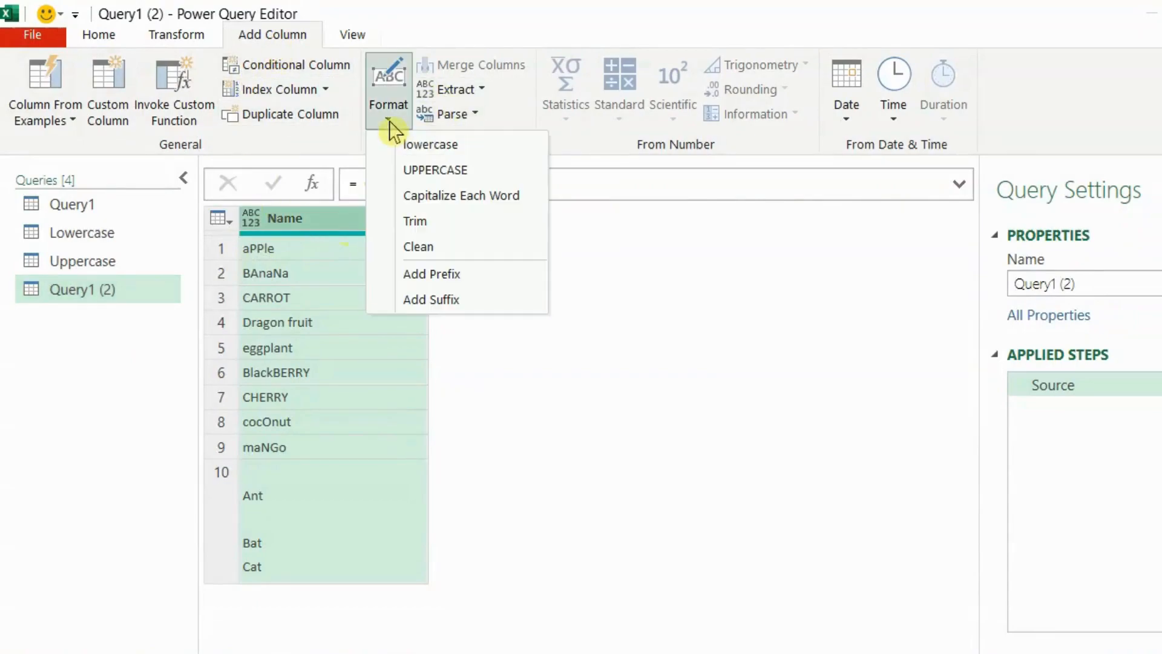
pyautogui.click(472, 209)
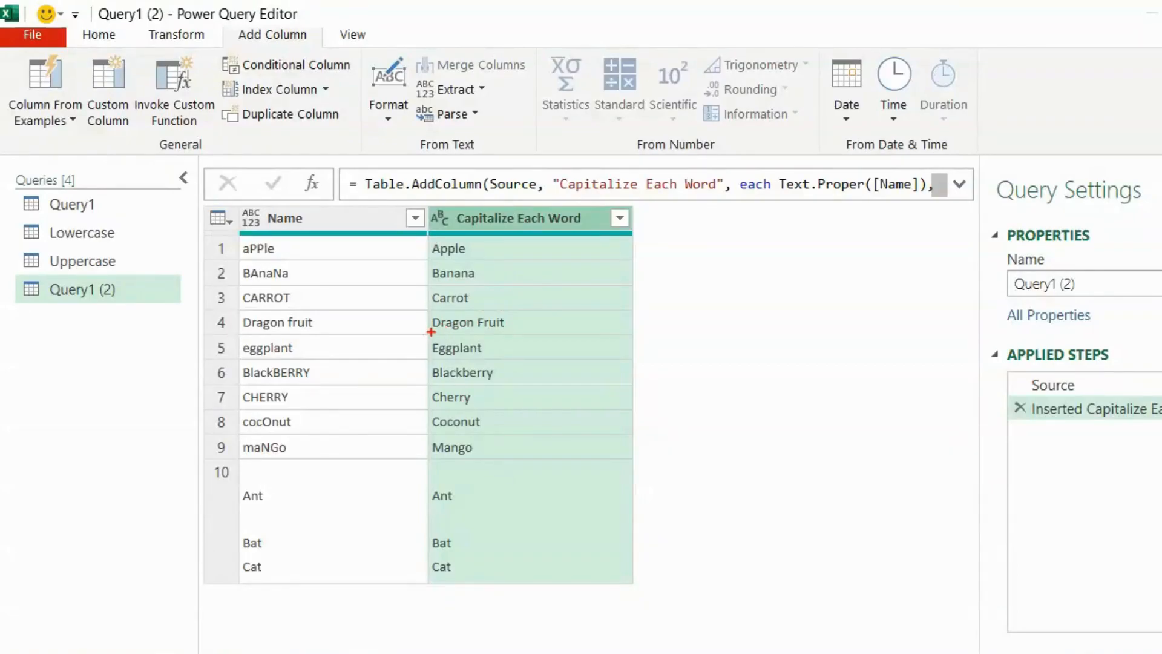
pyautogui.moveTo(476, 330); pyautogui.dragTo(486, 335)
pyautogui.press('Escape')
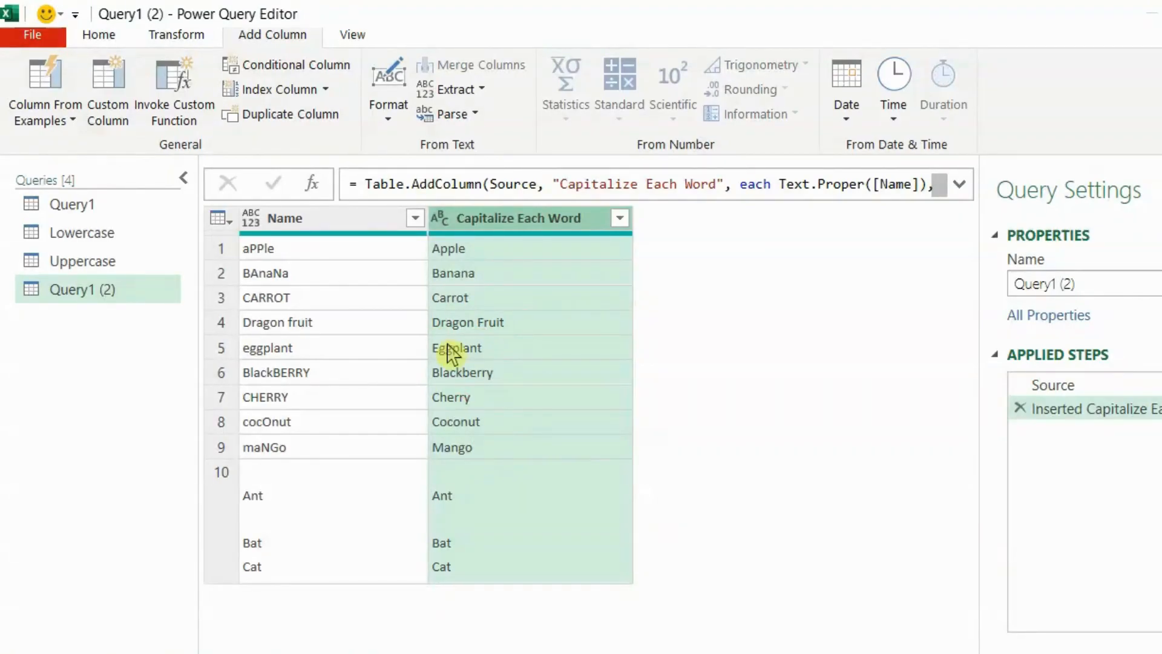
# Rename the Query1 (2) query containing the Capitalize Each Word column as Capitalize.
pyautogui.click(95, 297)
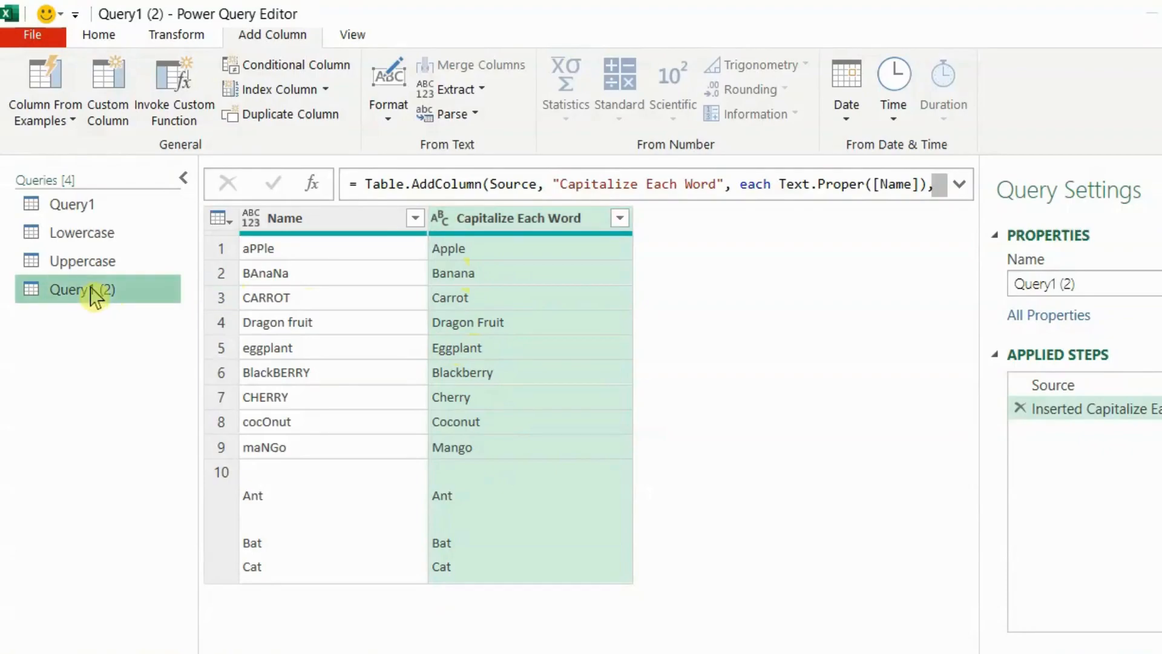
pyautogui.click(91, 289)
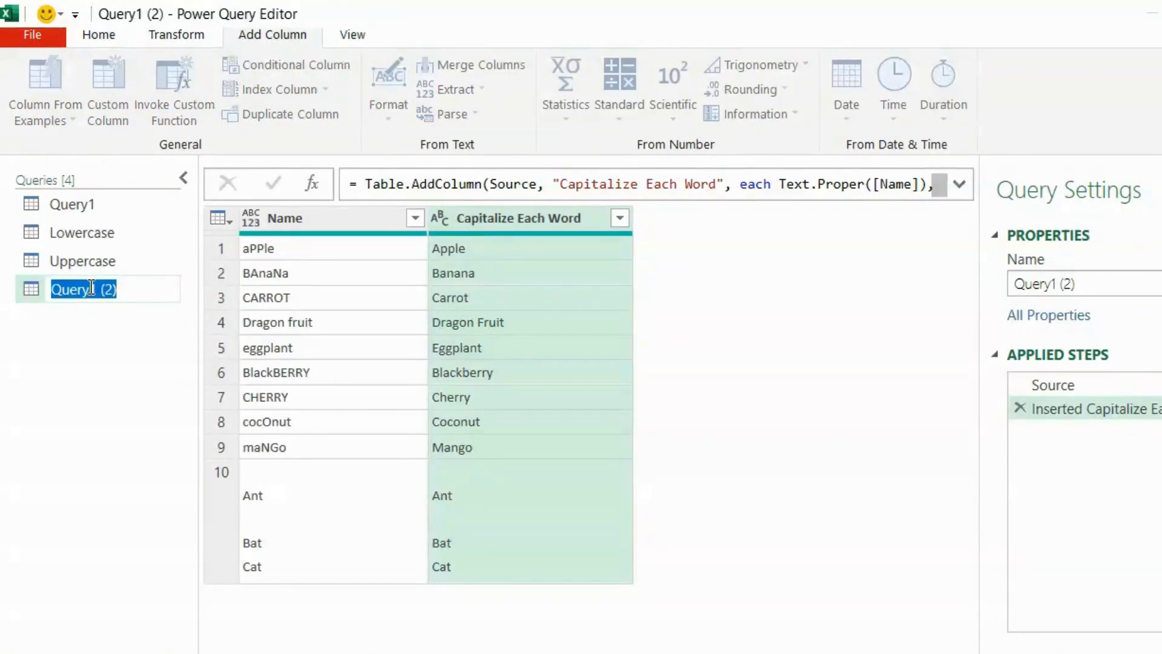
pyautogui.write('Capitalize')
pyautogui.press('Return')
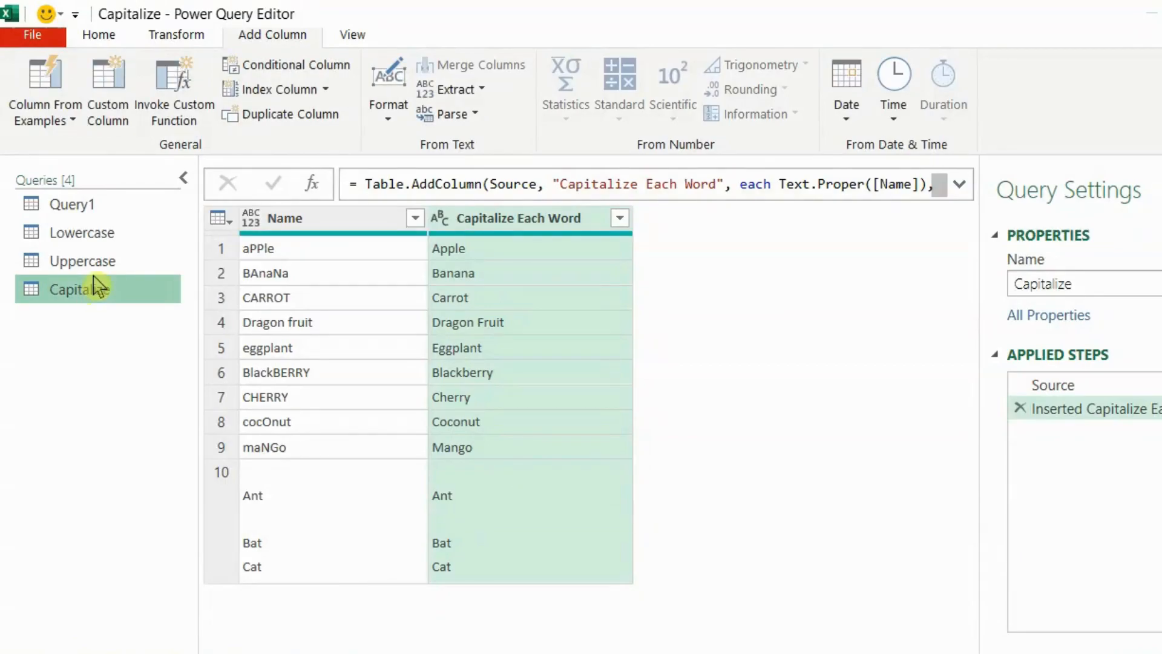
# Create another reference of Query1 and add a column with the Name values processed by the Clean format.
pyautogui.click(91, 205)
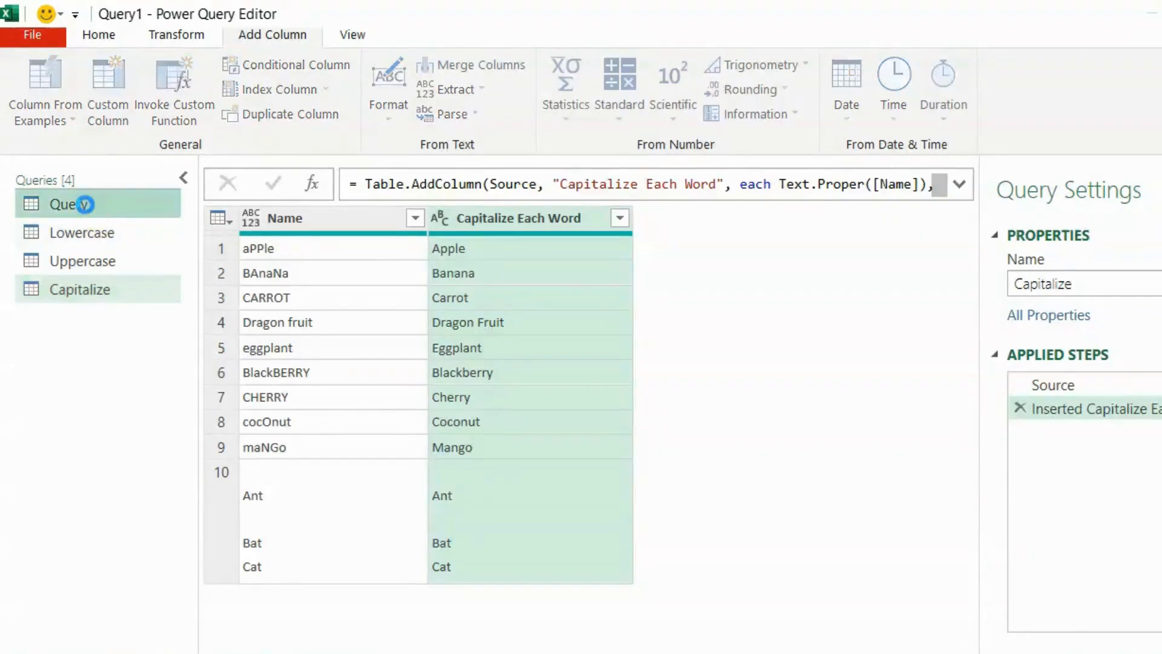
pyautogui.rightClick(88, 207)
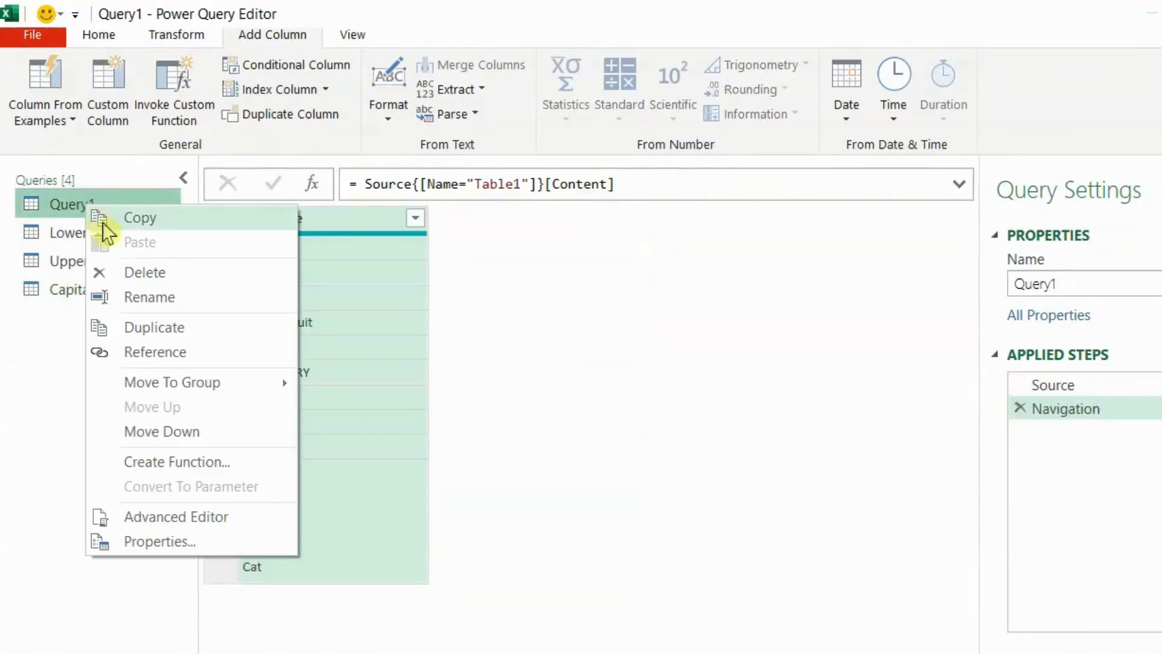
pyautogui.click(159, 358)
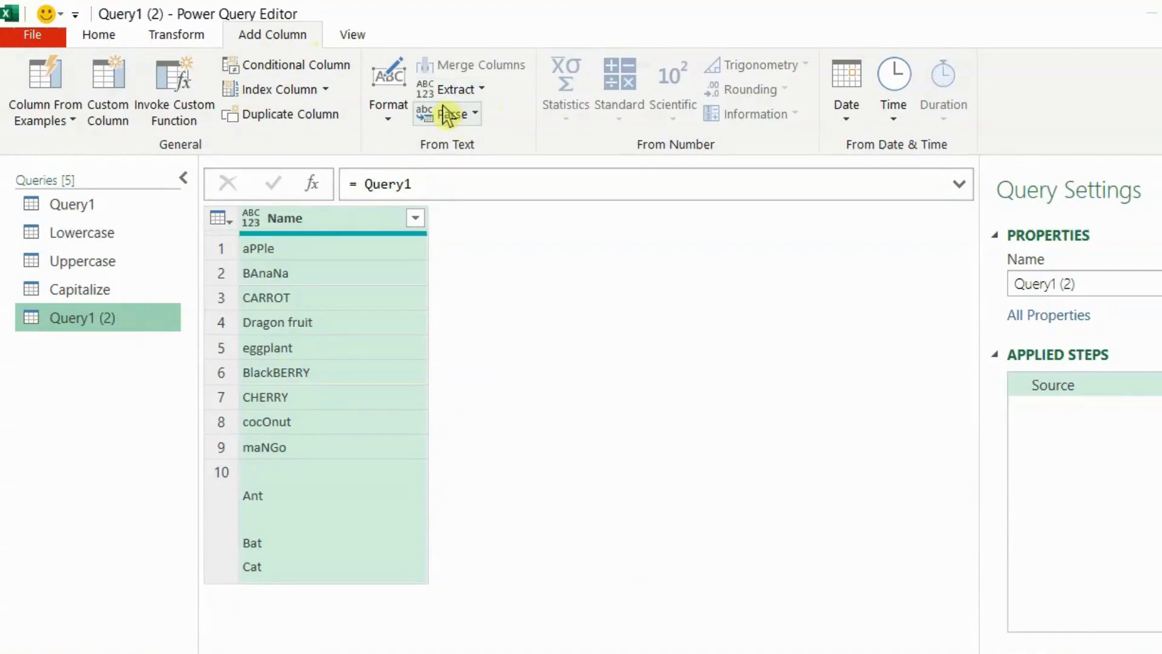
pyautogui.click(388, 121)
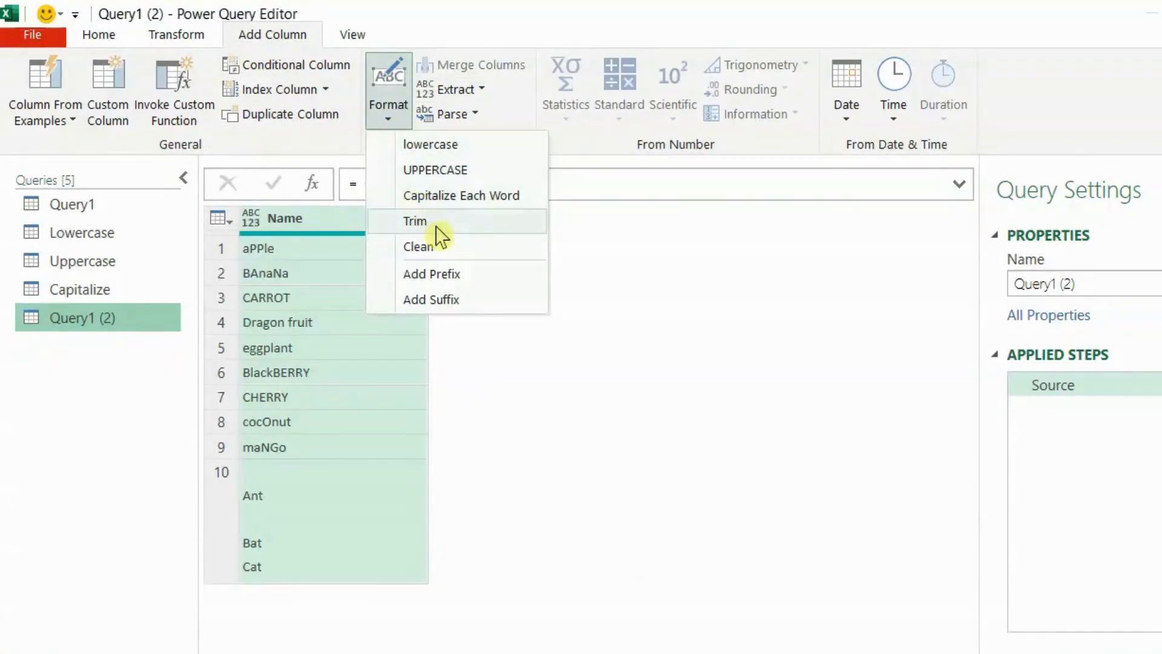
pyautogui.click(449, 258)
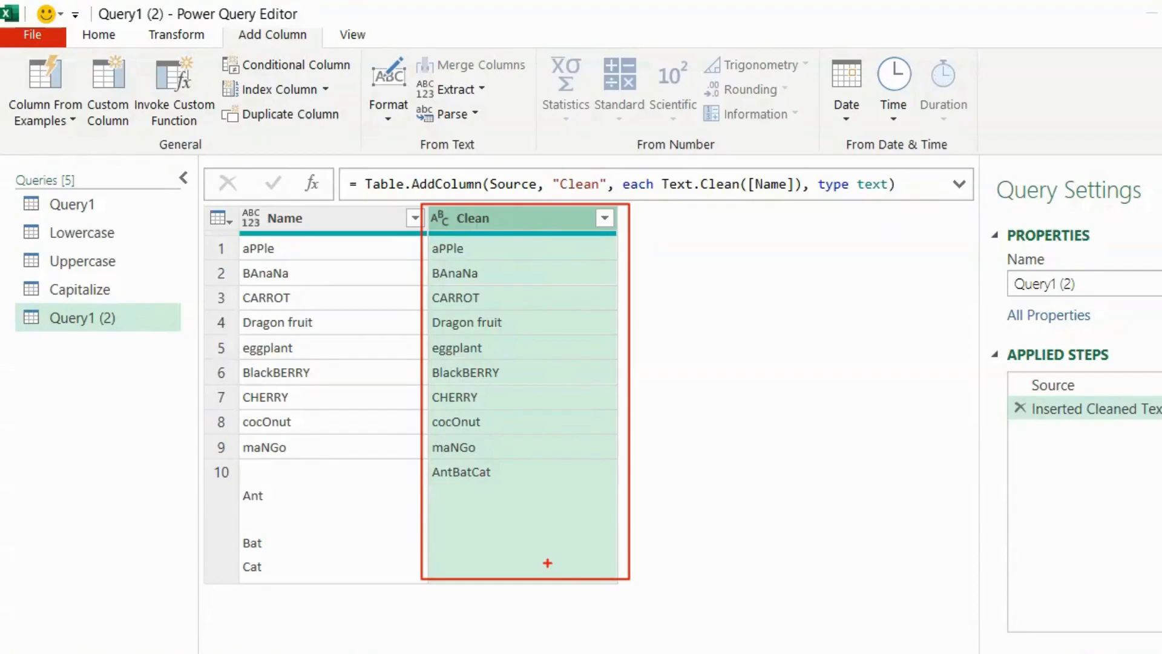
pyautogui.moveTo(235, 463)
pyautogui.mouseDown()
pyautogui.moveTo(247, 505)
pyautogui.moveTo(348, 586)
pyautogui.moveTo(410, 586)
pyautogui.mouseUp()
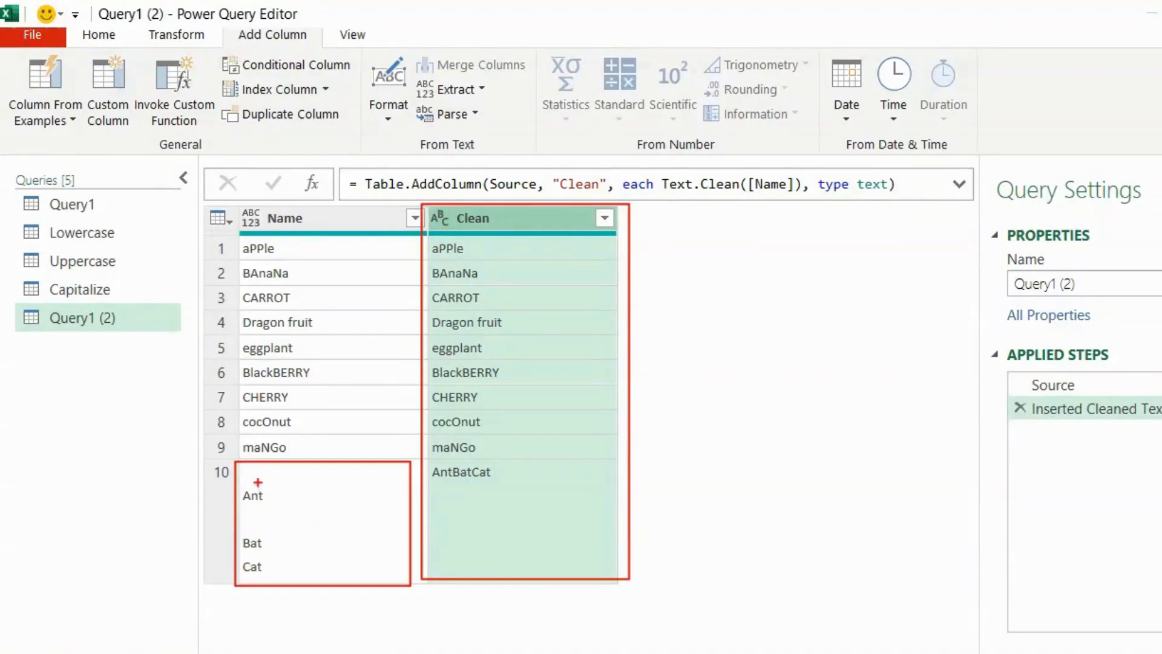
pyautogui.moveTo(246, 480)
pyautogui.mouseDown()
pyautogui.moveTo(271, 471)
pyautogui.moveTo(297, 486)
pyautogui.moveTo(265, 508)
pyautogui.moveTo(289, 534)
pyautogui.mouseUp()
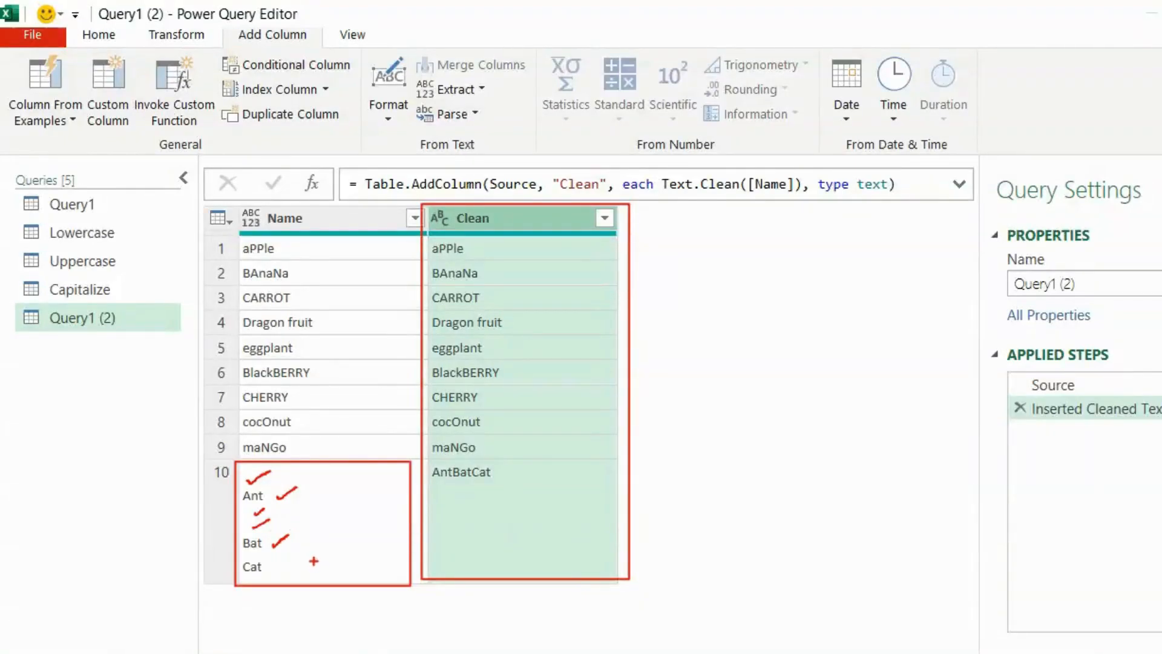
pyautogui.moveTo(261, 470)
pyautogui.mouseDown()
pyautogui.moveTo(293, 500)
pyautogui.moveTo(264, 517)
pyautogui.moveTo(285, 547)
pyautogui.mouseUp()
pyautogui.moveTo(429, 459)
pyautogui.mouseDown()
pyautogui.moveTo(434, 476)
pyautogui.moveTo(508, 487)
pyautogui.mouseUp()
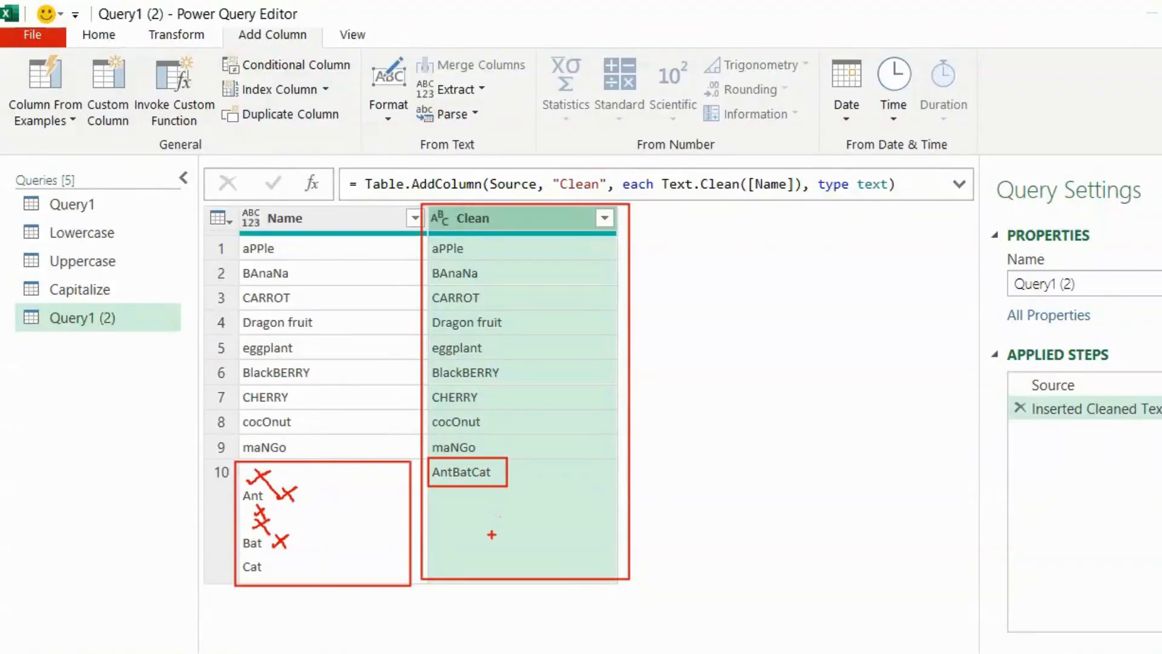
pyautogui.press('Escape')
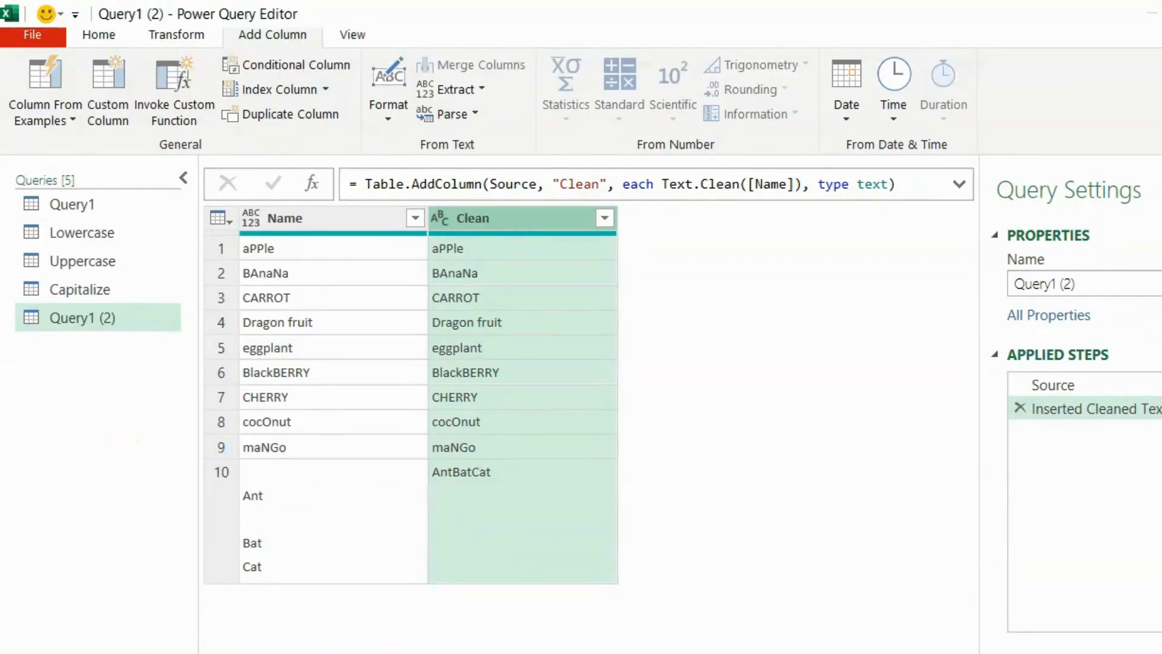
# Rename the Query1 (2) query containing the cleaned text column as Clean.
pyautogui.click(83, 319)
pyautogui.click(83, 319)
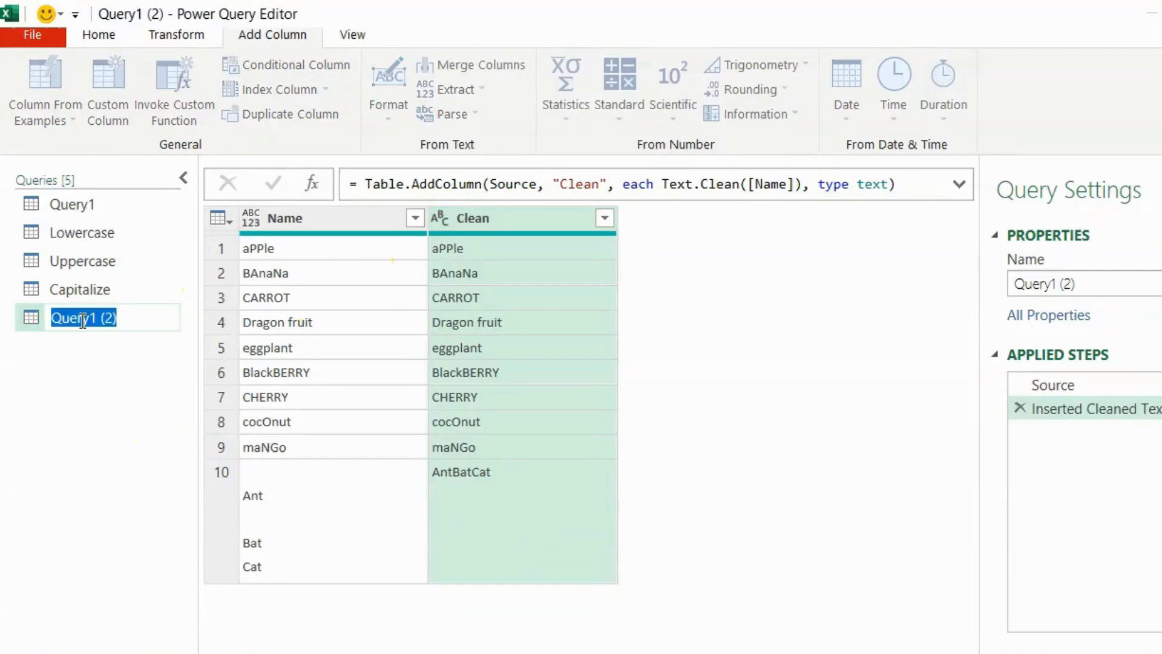
pyautogui.write('C')
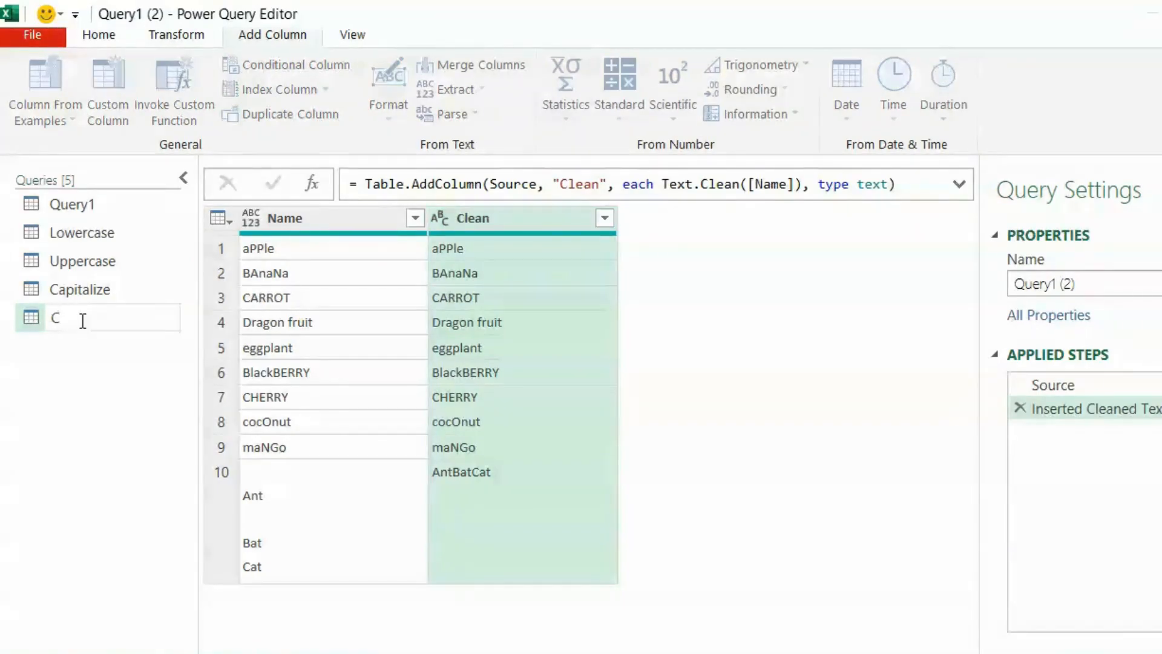
pyautogui.write('lean')
pyautogui.click(80, 319)
pyautogui.press('Return')
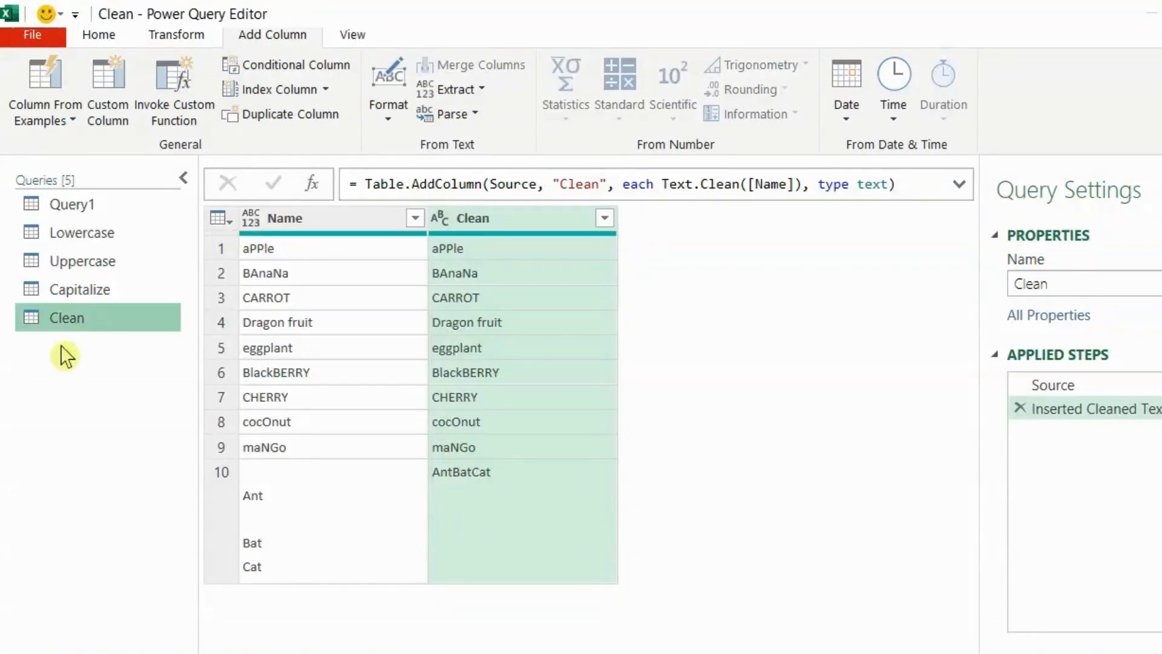
# Create another reference of Query1 and add a column that puts the prefix Hello before the Name values.
pyautogui.rightClick(91, 207)
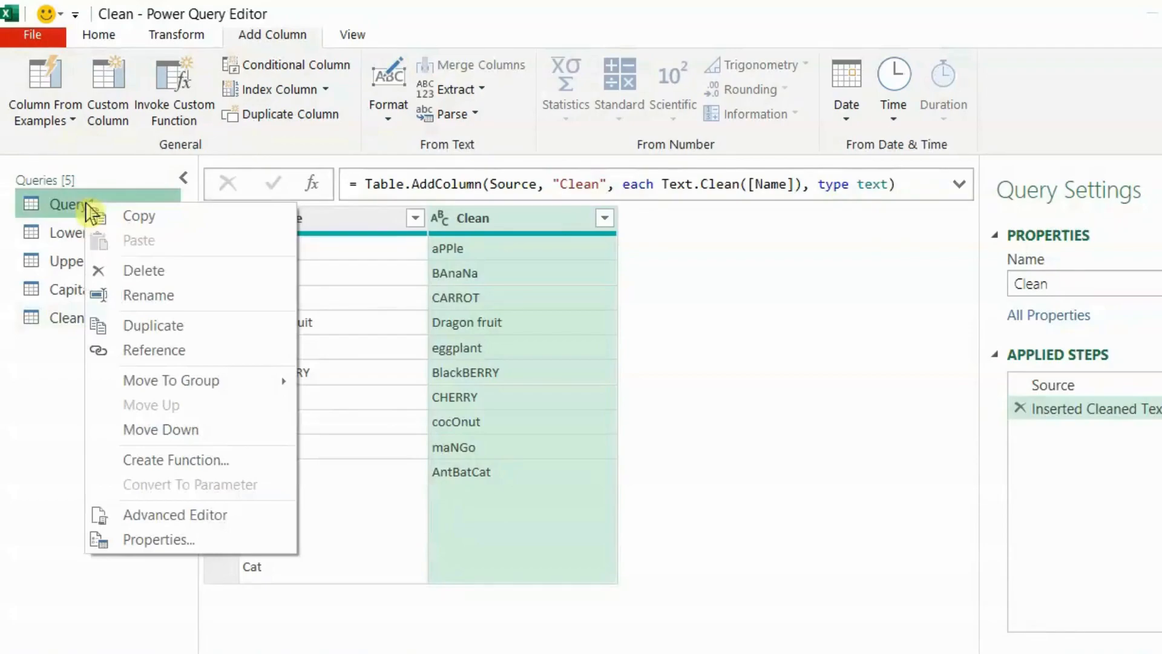
pyautogui.click(155, 351)
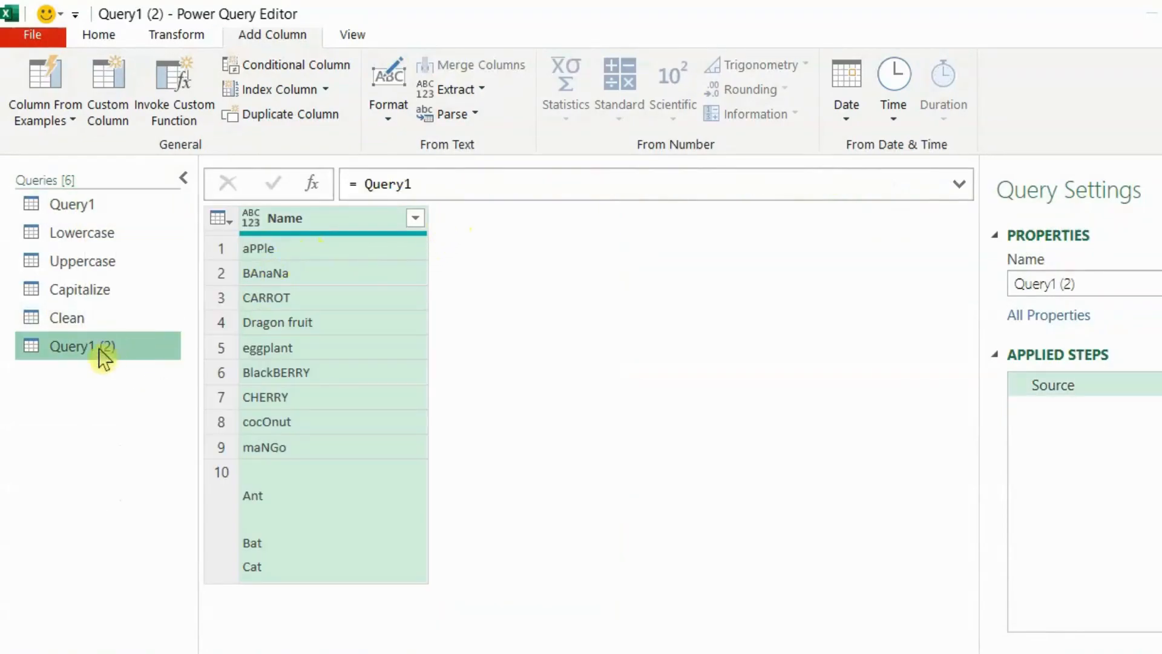
pyautogui.click(351, 230)
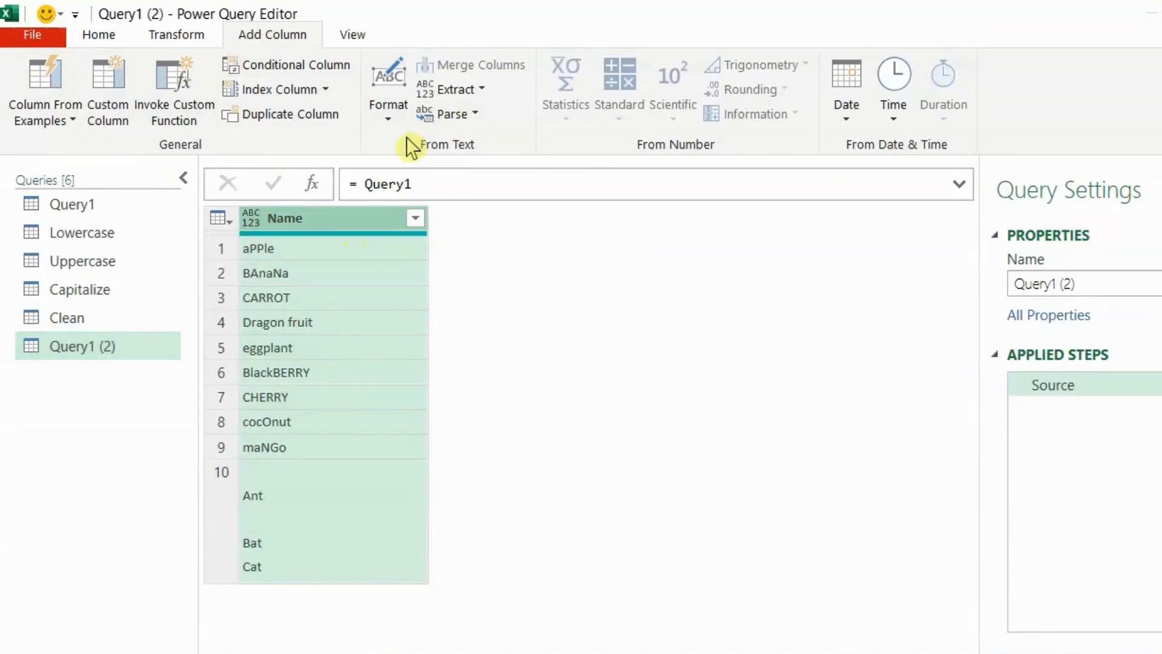
pyautogui.click(392, 121)
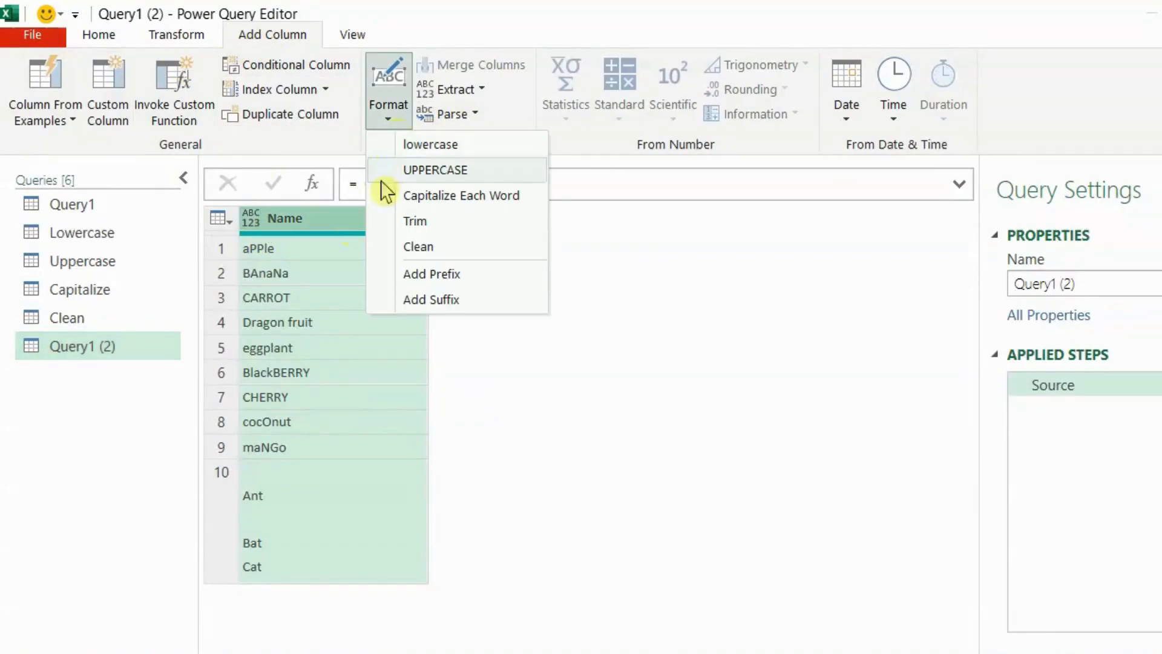
pyautogui.click(433, 277)
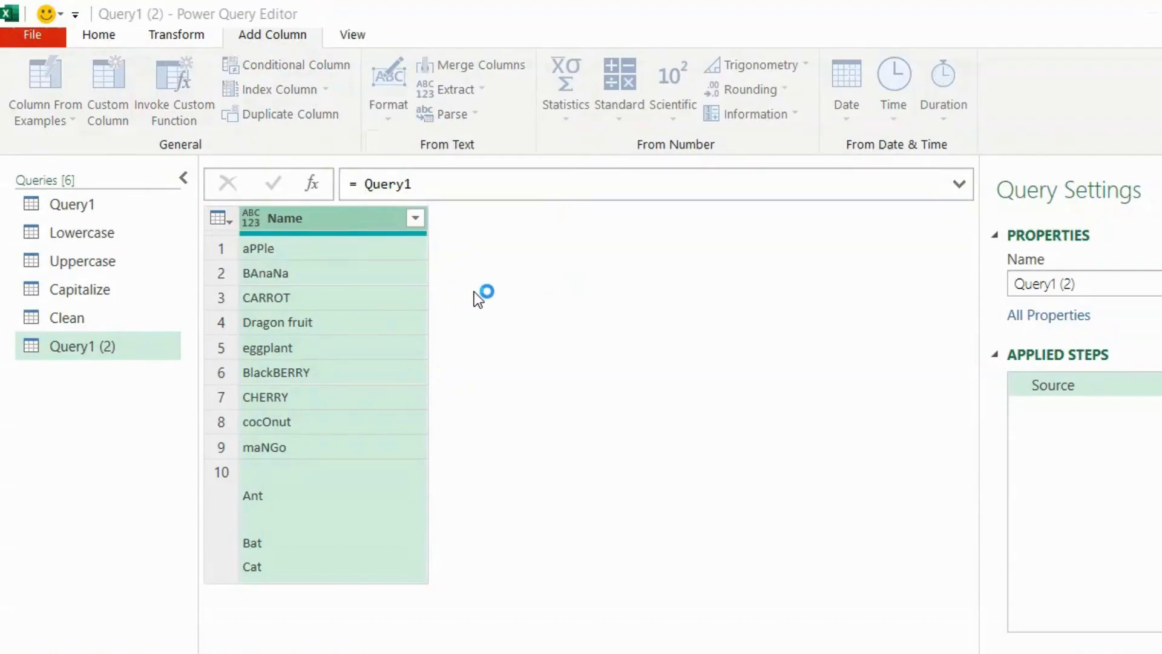
pyautogui.moveTo(461, 252)
pyautogui.mouseDown()
pyautogui.moveTo(420, 267)
pyautogui.moveTo(454, 259)
pyautogui.mouseUp()
pyautogui.click(376, 350)
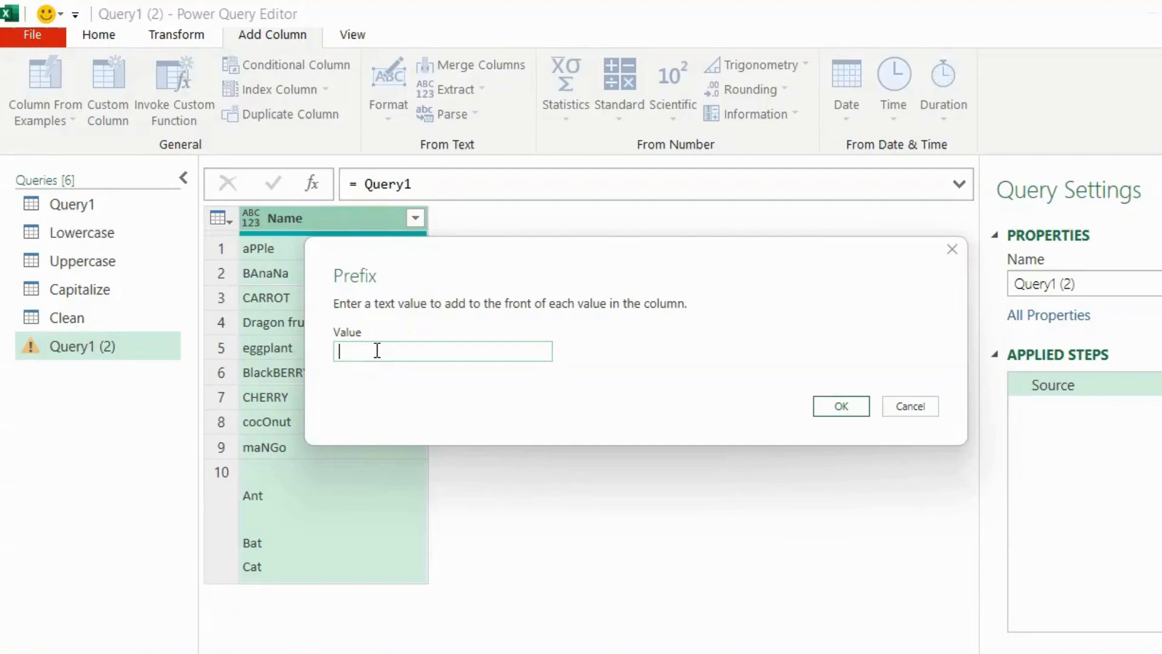
pyautogui.write('Hello')
pyautogui.click(845, 406)
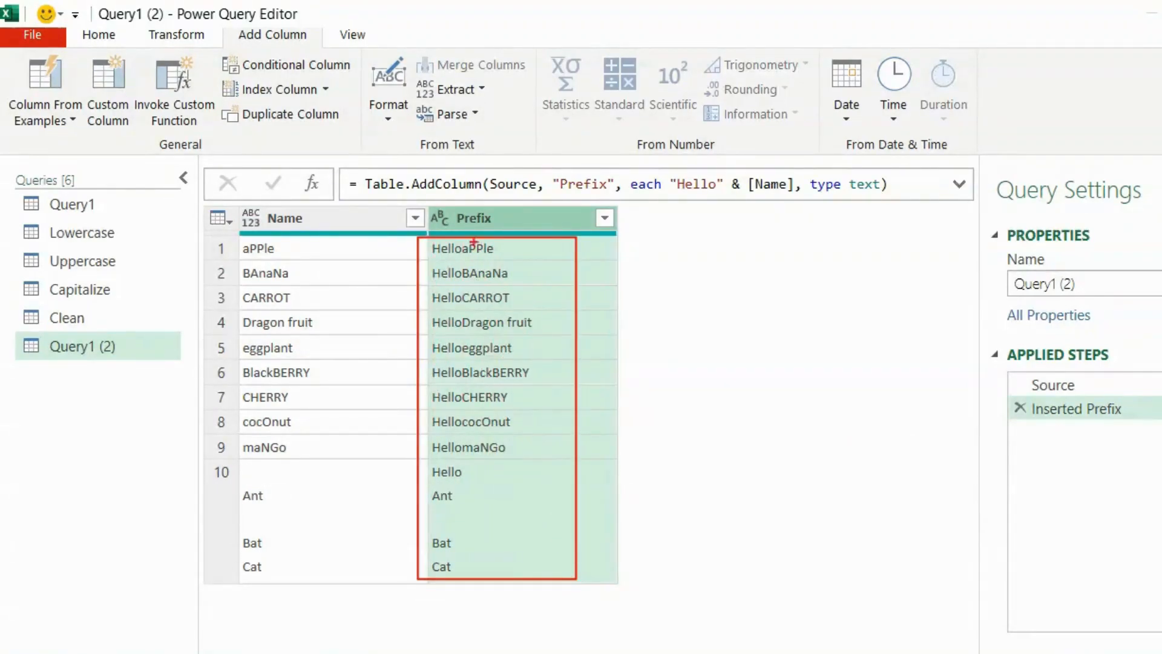
pyautogui.moveTo(434, 307)
pyautogui.mouseDown()
pyautogui.moveTo(454, 308)
pyautogui.moveTo(453, 336)
pyautogui.mouseUp()
pyautogui.moveTo(437, 481); pyautogui.dragTo(458, 483)
pyautogui.press('Escape')
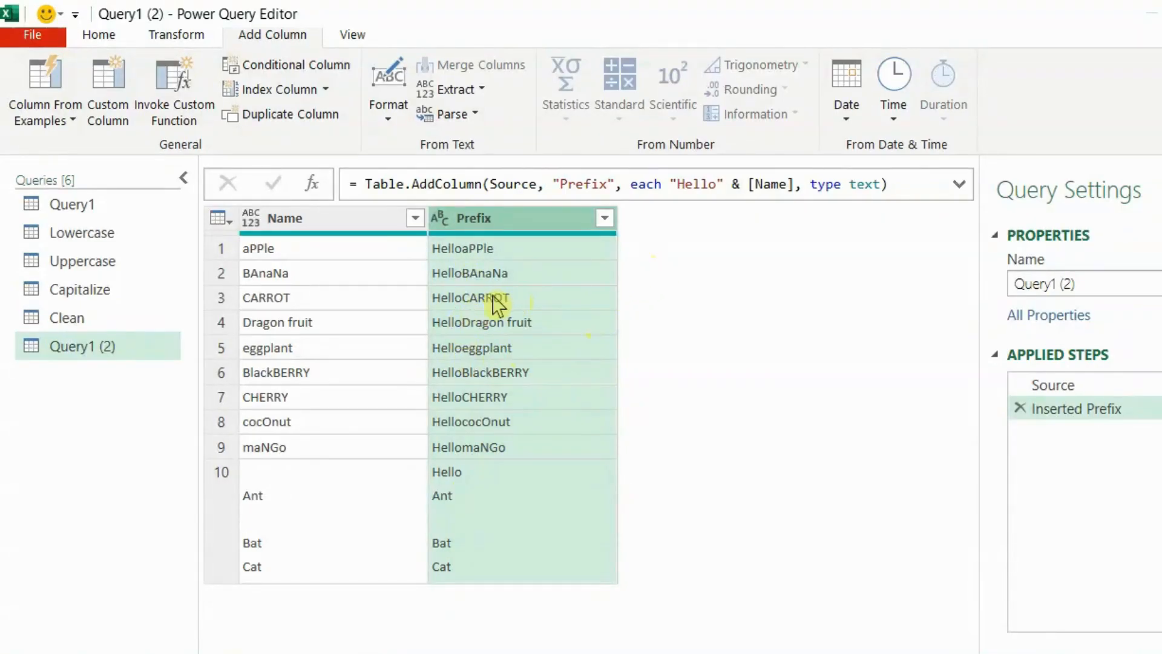
pyautogui.hotkey('ctrl', '2')
pyautogui.moveTo(668, 165)
pyautogui.mouseDown()
pyautogui.moveTo(676, 189)
pyautogui.moveTo(732, 203)
pyautogui.moveTo(682, 224)
pyautogui.moveTo(683, 200)
pyautogui.moveTo(690, 220)
pyautogui.mouseUp()
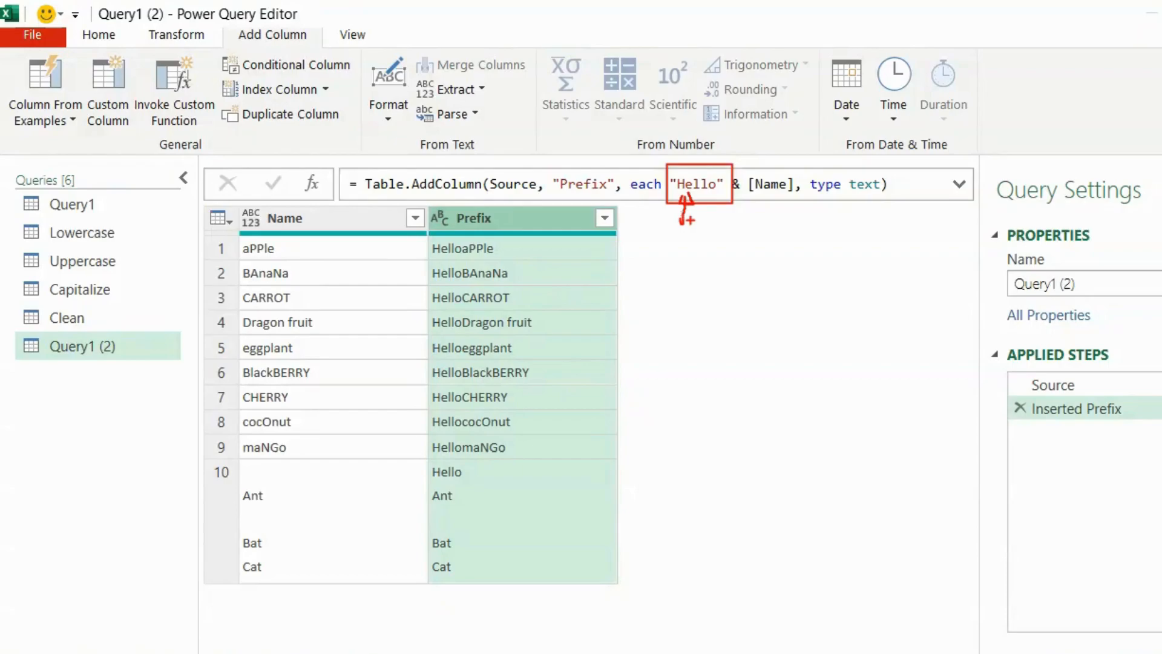
# Edit the Prefix column's formula to add a space after Hello inside the quotation marks.
pyautogui.click(677, 184)
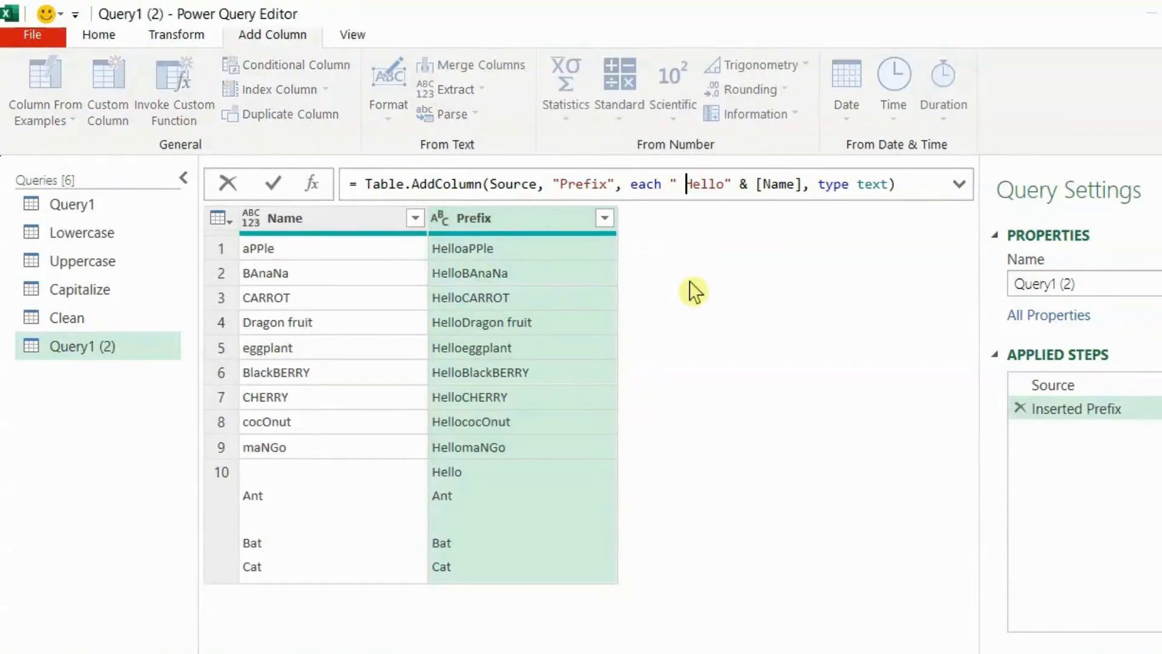
pyautogui.press('BackSpace')
pyautogui.press('Right')
pyautogui.press('Right')
pyautogui.press('Right')
pyautogui.press('Right')
pyautogui.press('Right')
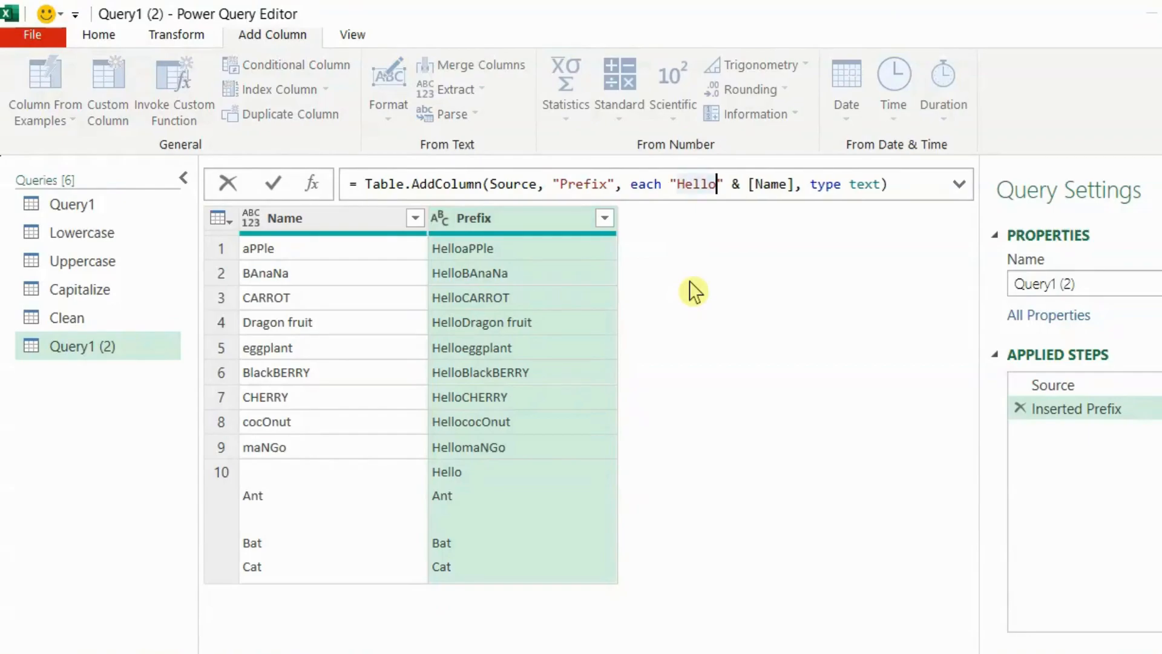
pyautogui.press('Return')
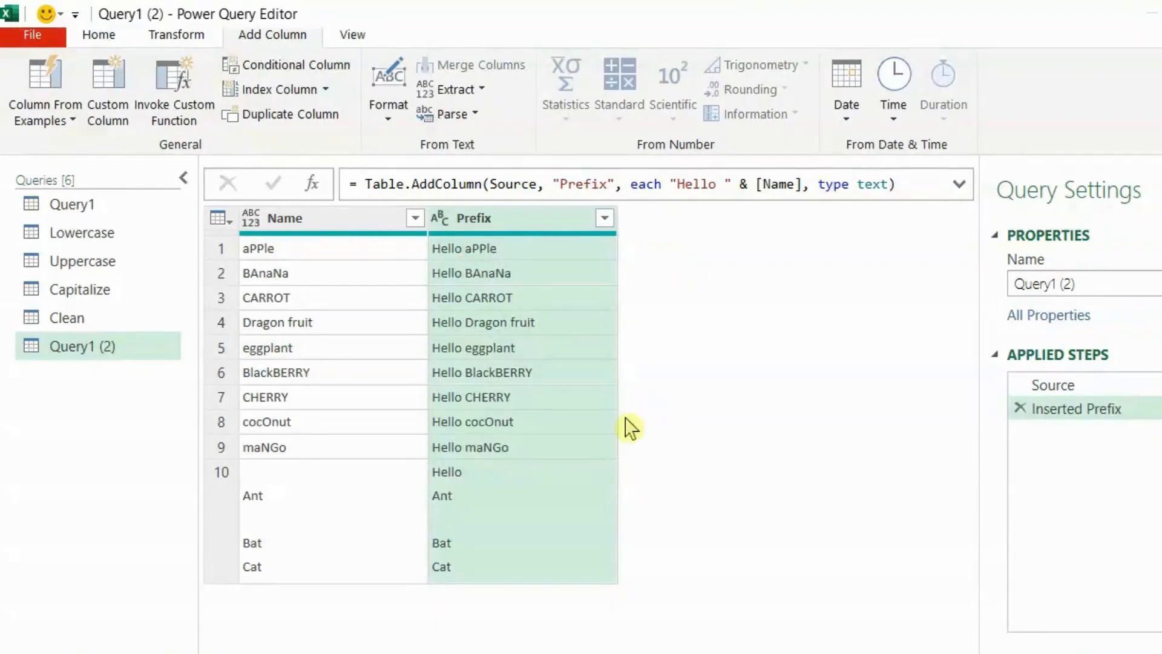
# Rename the Query1 (2) query containing the prefixed text column as Prefix.
pyautogui.doubleClick(94, 348)
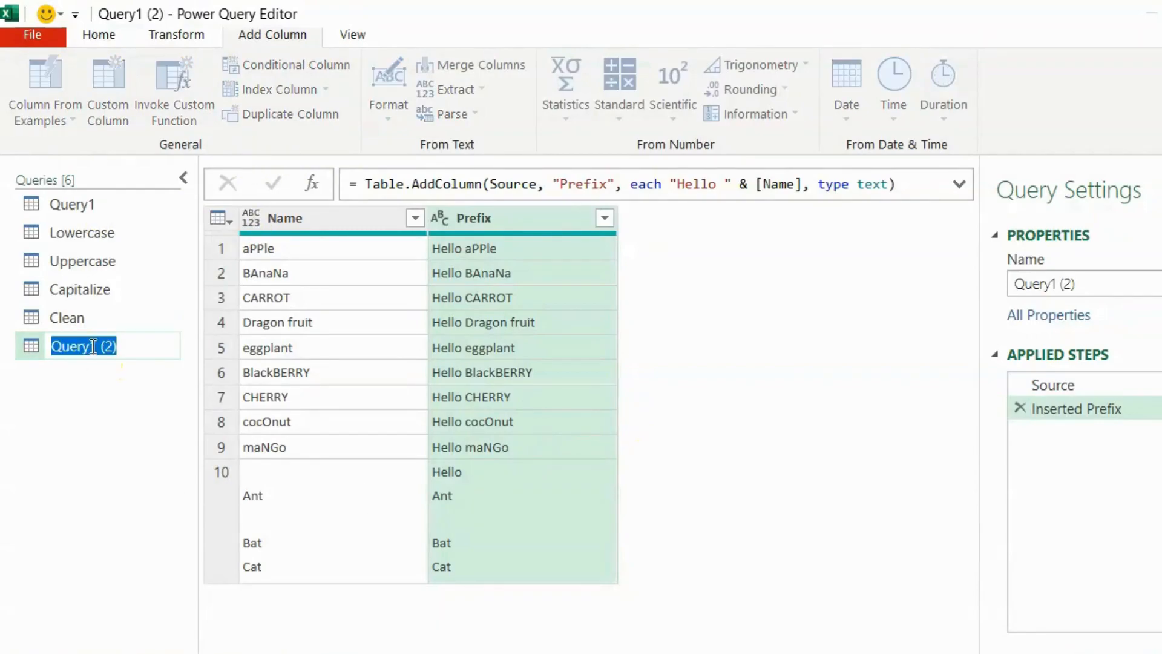
pyautogui.write('Prefix')
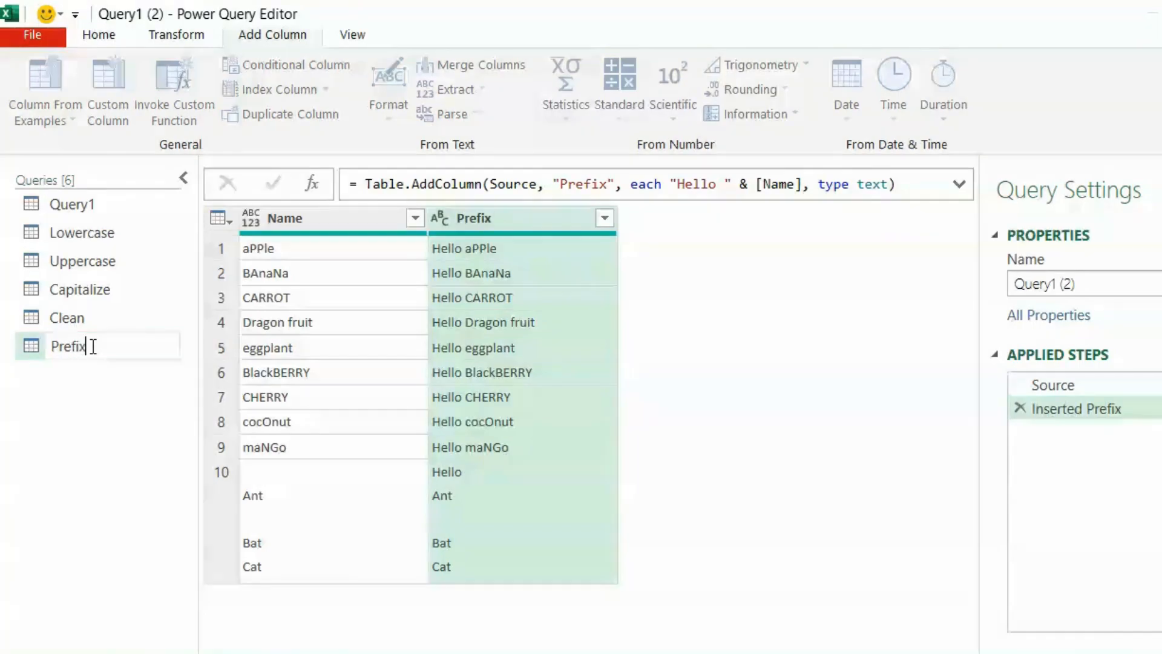
pyautogui.press('Return')
# Create another reference of Query1 and rename the new query as Suffix.
pyautogui.click(88, 207)
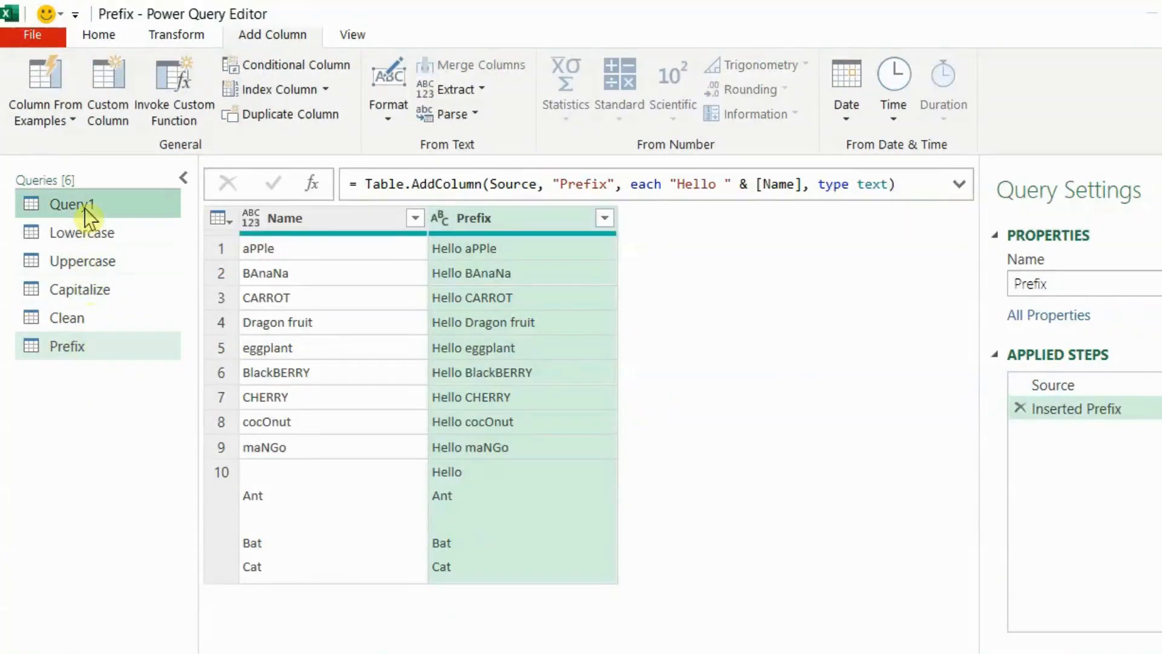
pyautogui.rightClick(88, 214)
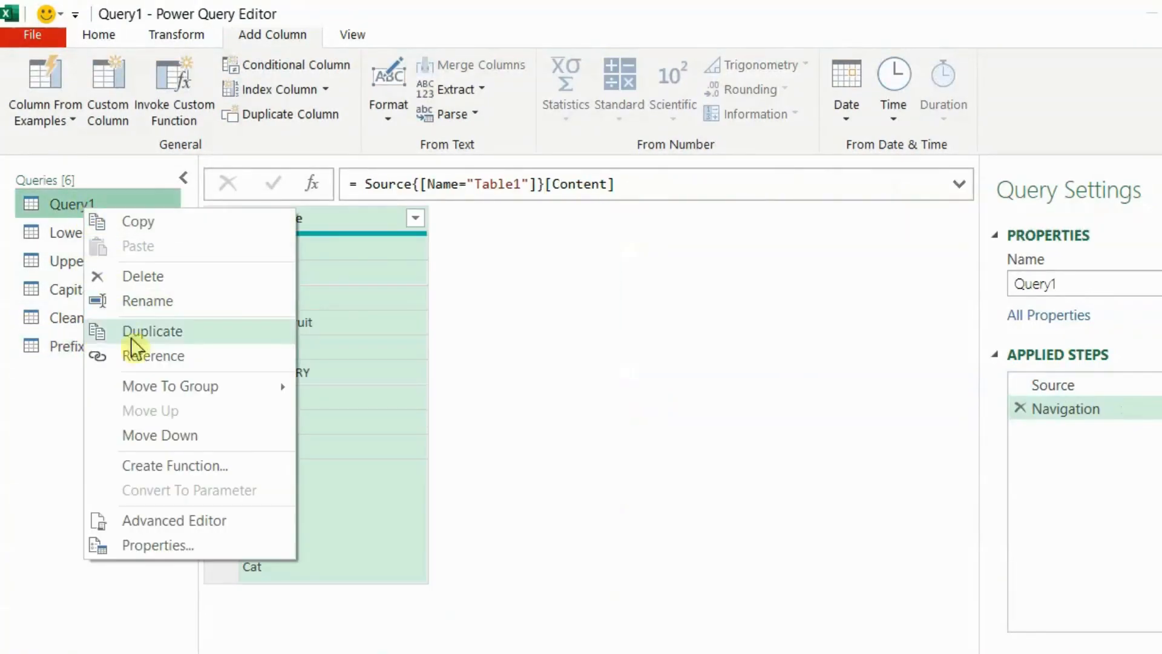
pyautogui.click(151, 357)
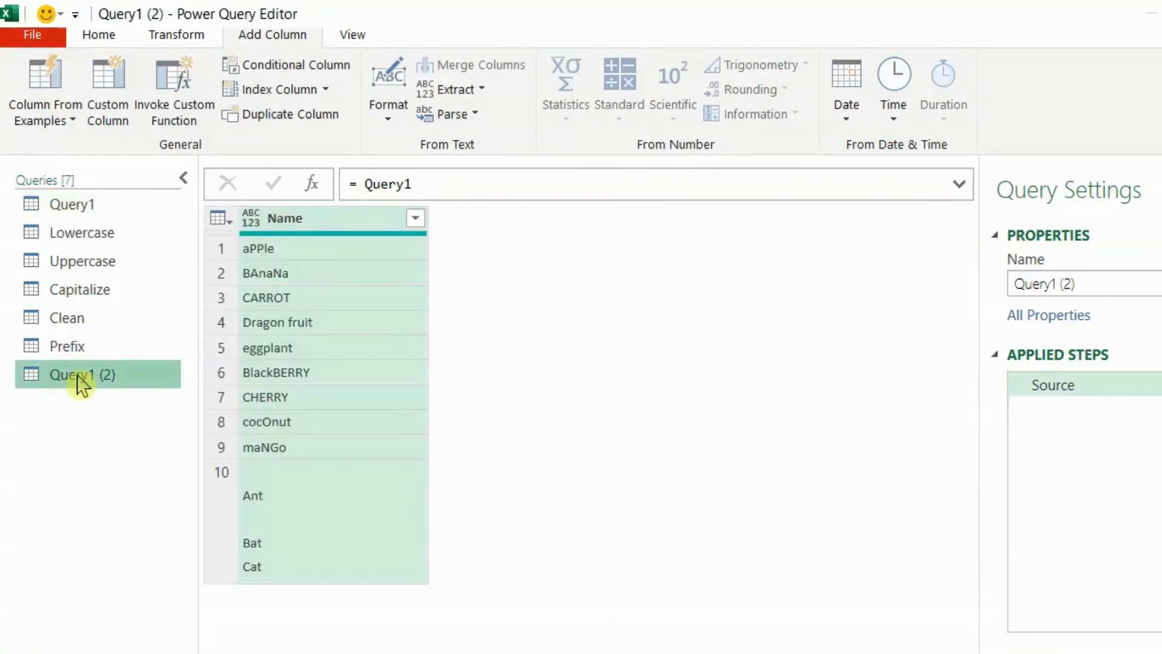
pyautogui.click(393, 121)
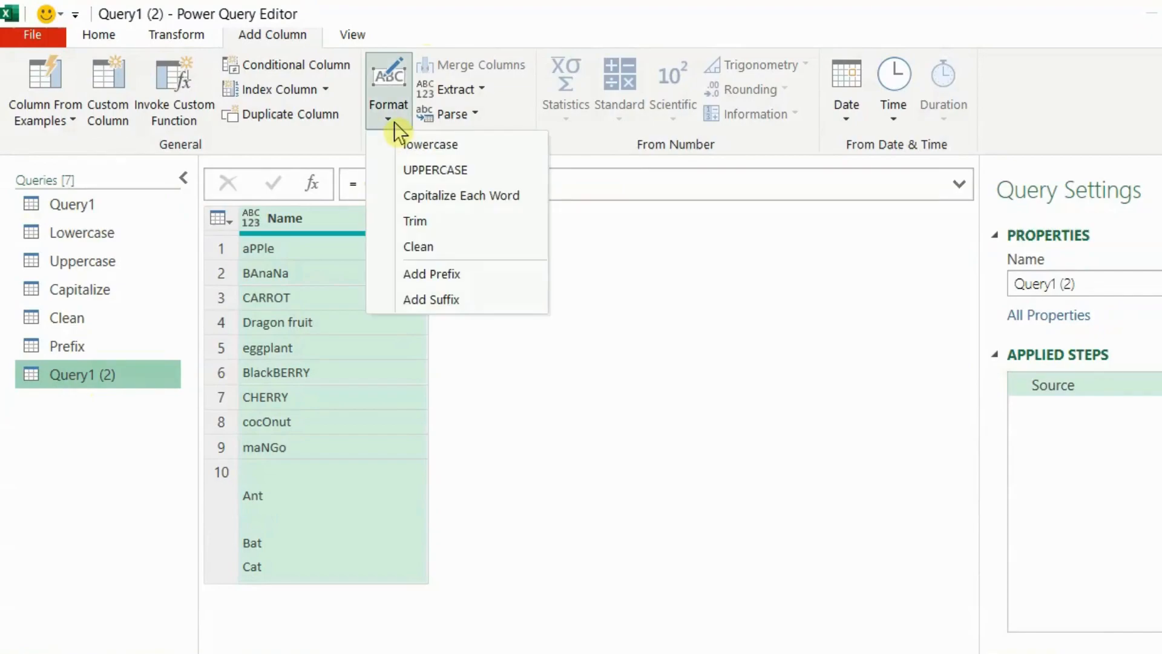
pyautogui.click(88, 384)
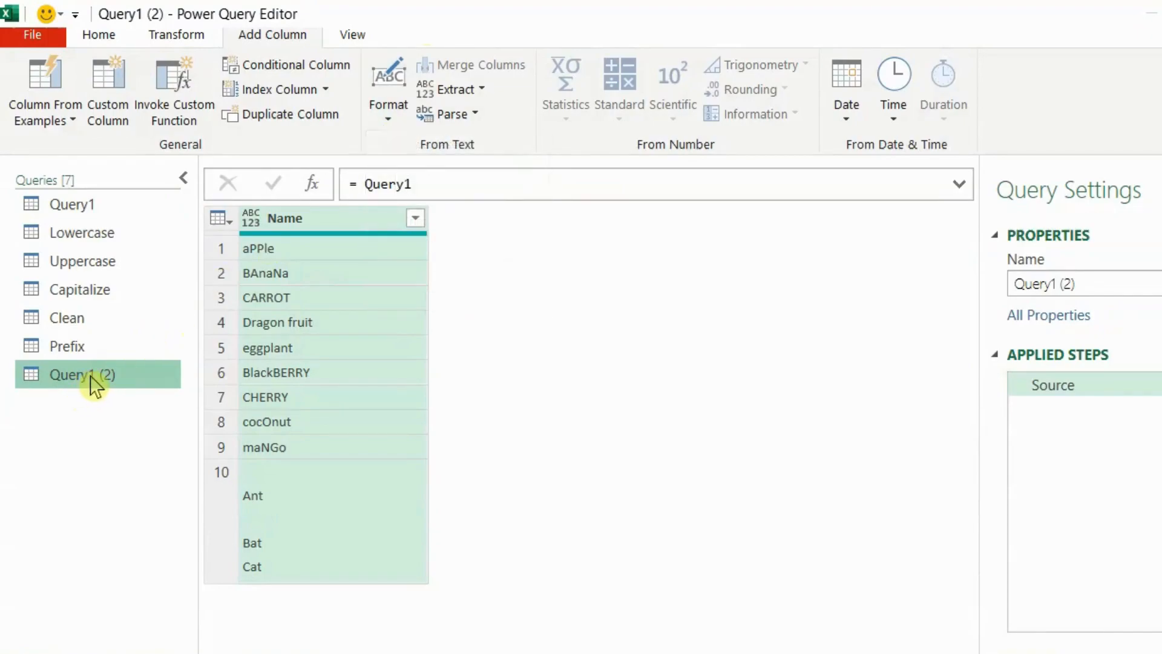
pyautogui.doubleClick(91, 376)
pyautogui.write('Su')
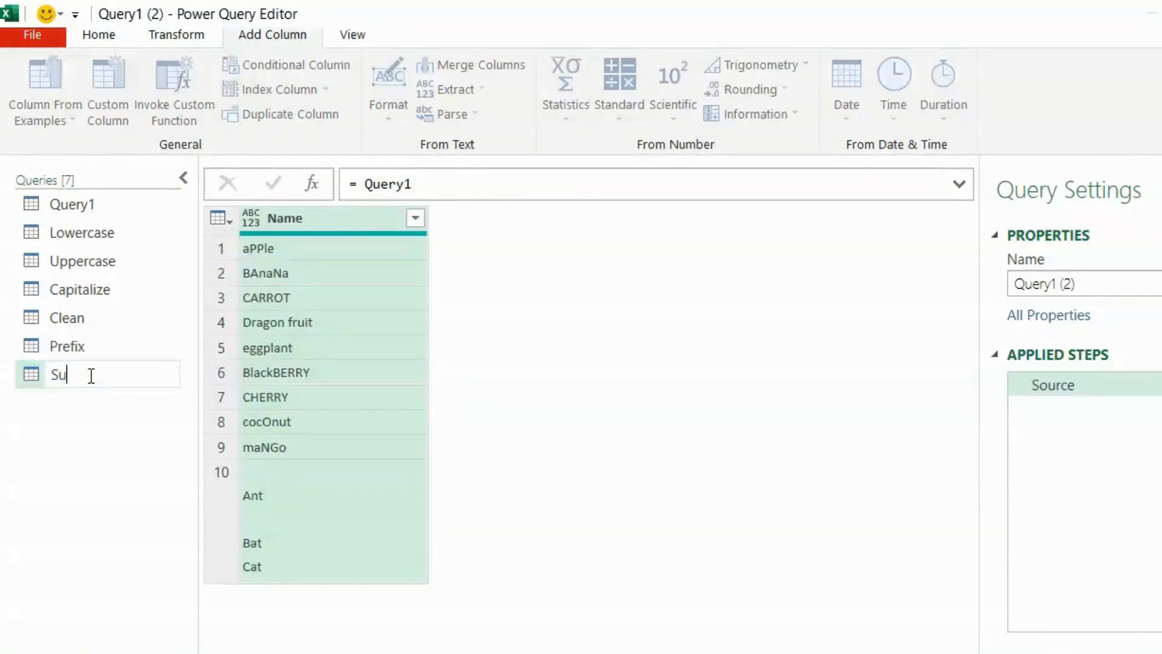
pyautogui.write('ffix')
pyautogui.press('Return')
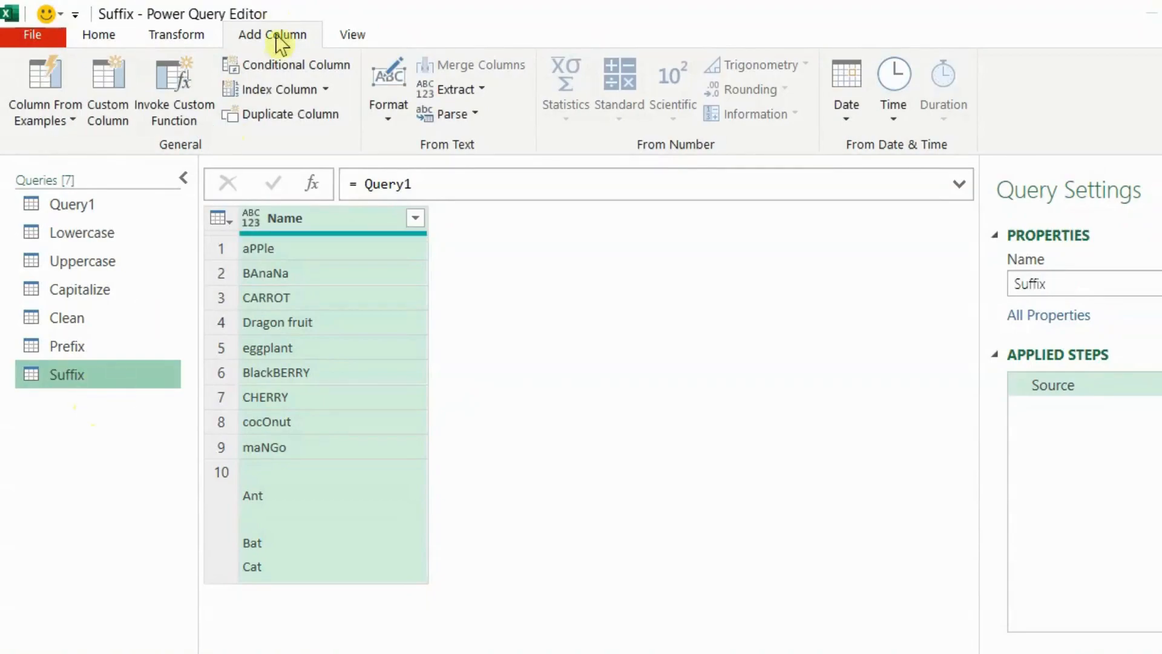
# Add a column to the Suffix query that appends the suffix END to the Name values.
pyautogui.click(393, 118)
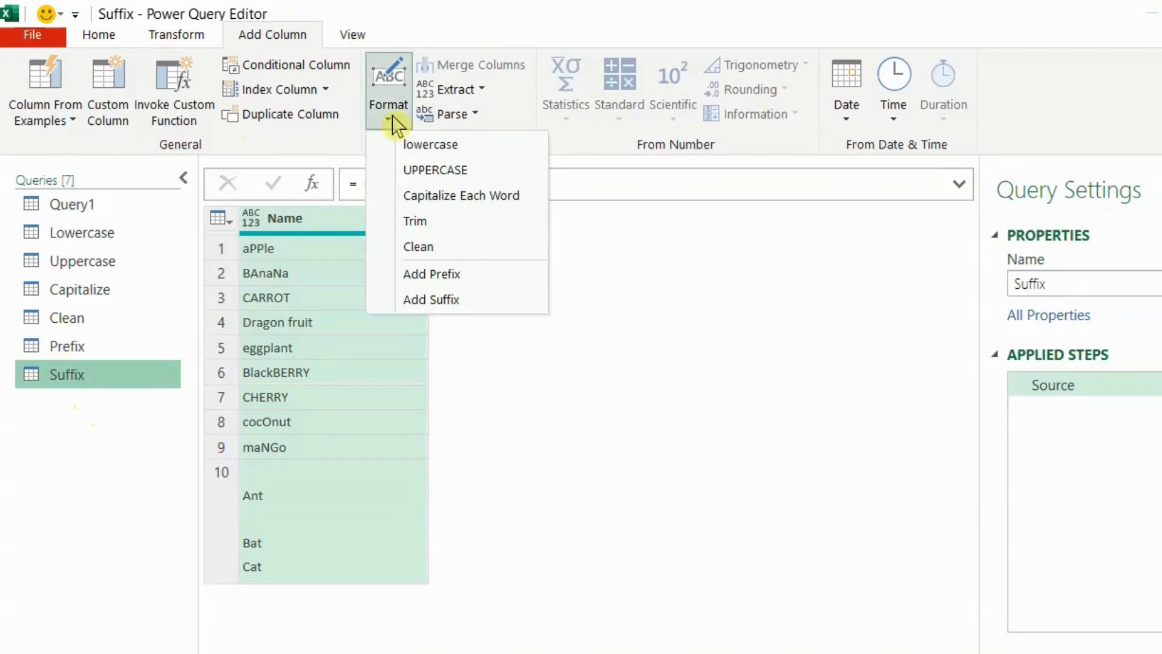
pyautogui.click(437, 303)
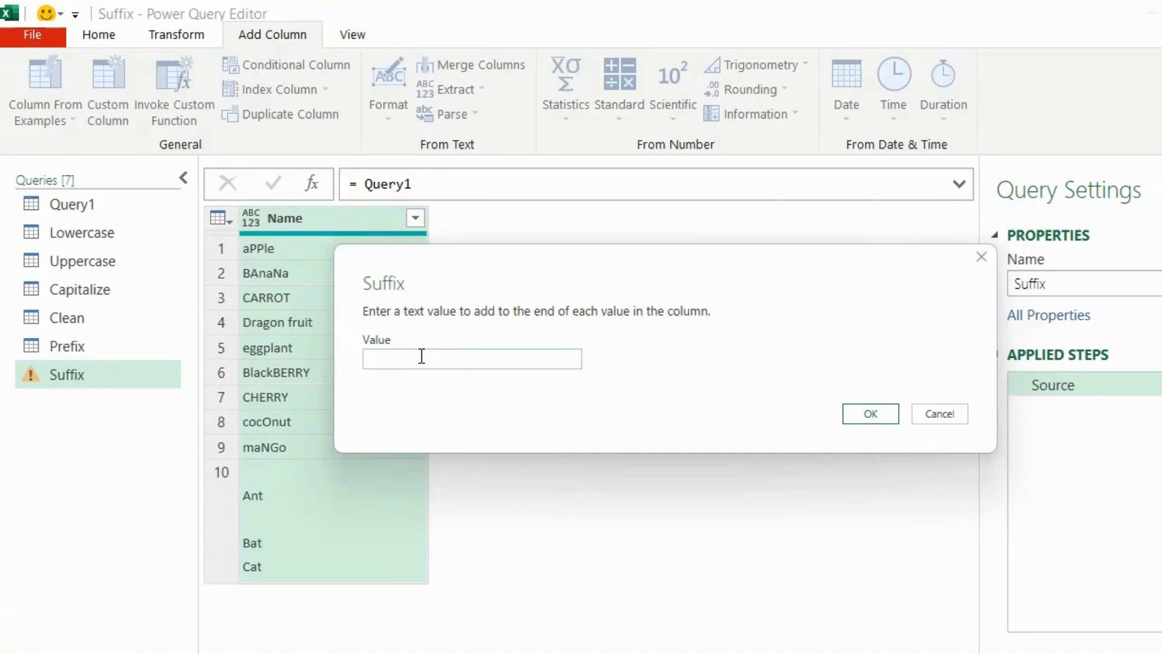
pyautogui.write('END')
pyautogui.click(865, 414)
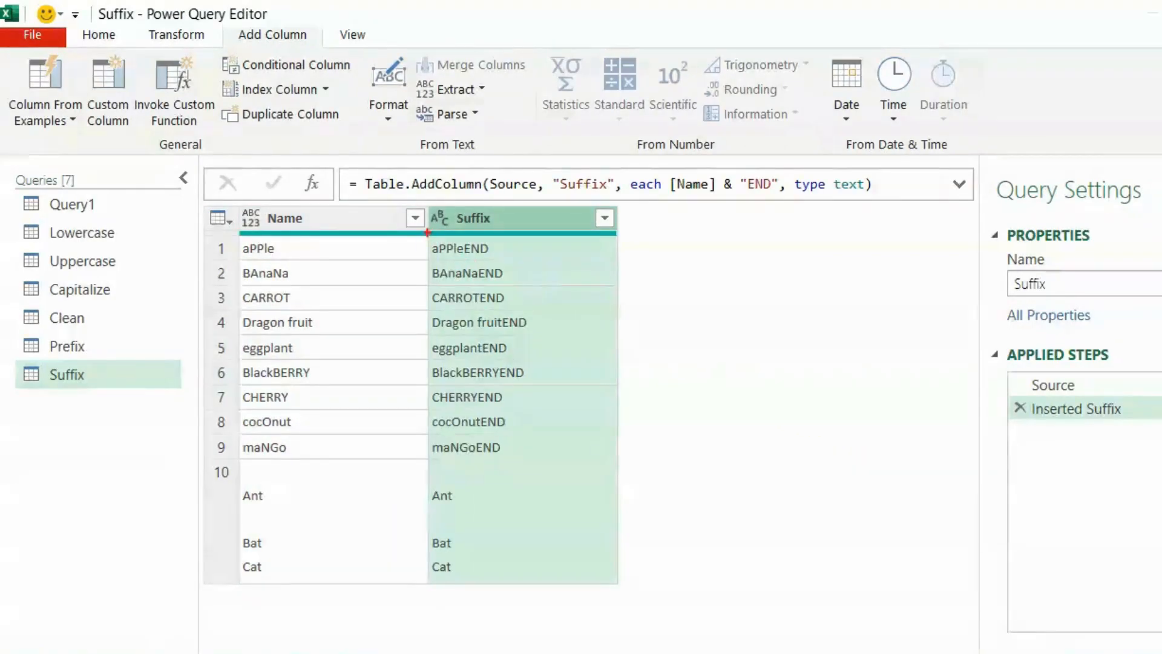
# Examine the full multi-line content of the Suffix column's cell in row 10.
pyautogui.moveTo(488, 458)
pyautogui.mouseDown()
pyautogui.moveTo(514, 464)
pyautogui.moveTo(492, 409)
pyautogui.moveTo(506, 408)
pyautogui.mouseUp()
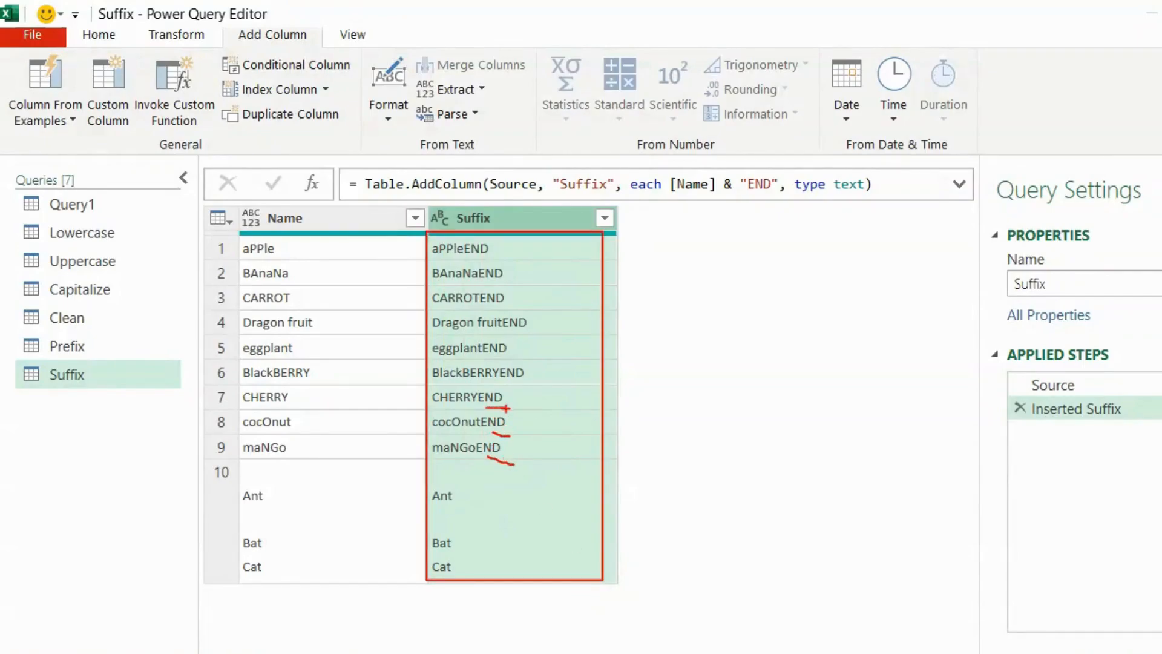
pyautogui.click(555, 502)
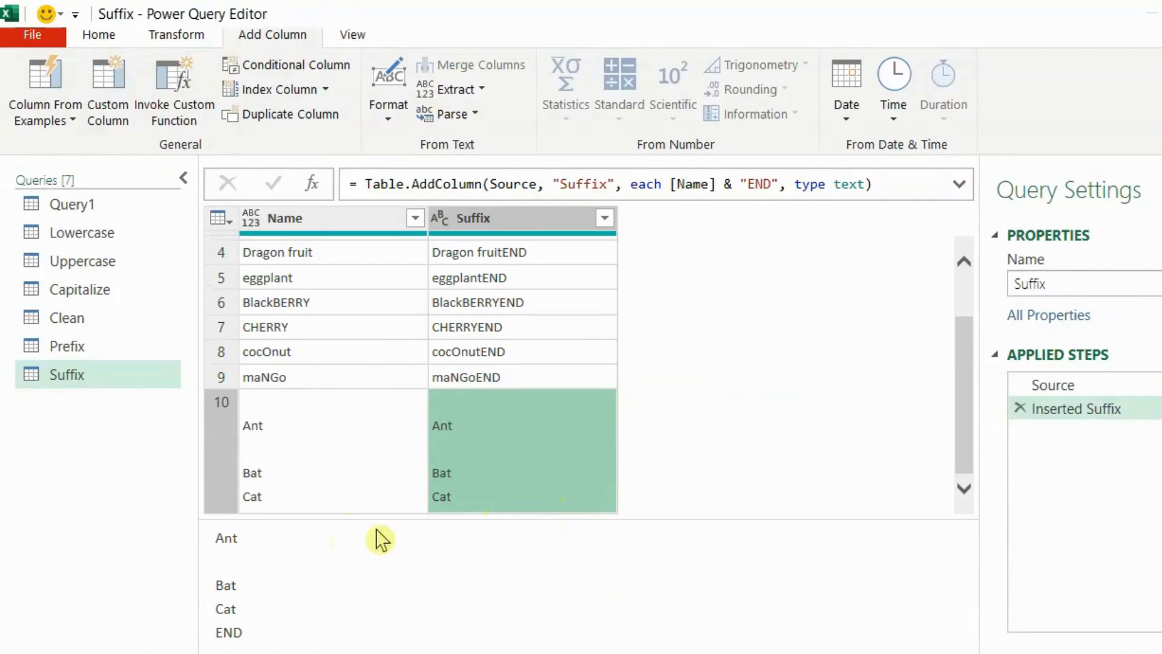
pyautogui.moveTo(428, 388)
pyautogui.mouseDown()
pyautogui.moveTo(431, 456)
pyautogui.moveTo(603, 521)
pyautogui.mouseUp()
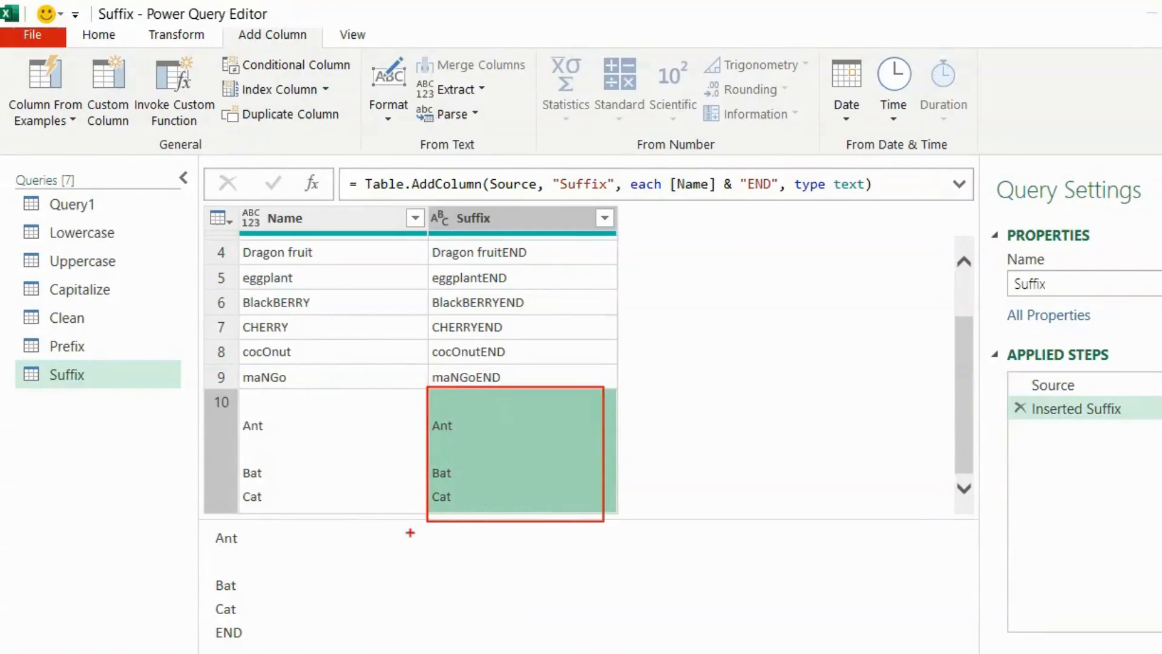
pyautogui.moveTo(210, 620)
pyautogui.mouseDown()
pyautogui.moveTo(215, 636)
pyautogui.moveTo(250, 646)
pyautogui.mouseUp()
pyautogui.press('Escape')
pyautogui.moveTo(592, 518); pyautogui.dragTo(597, 566)
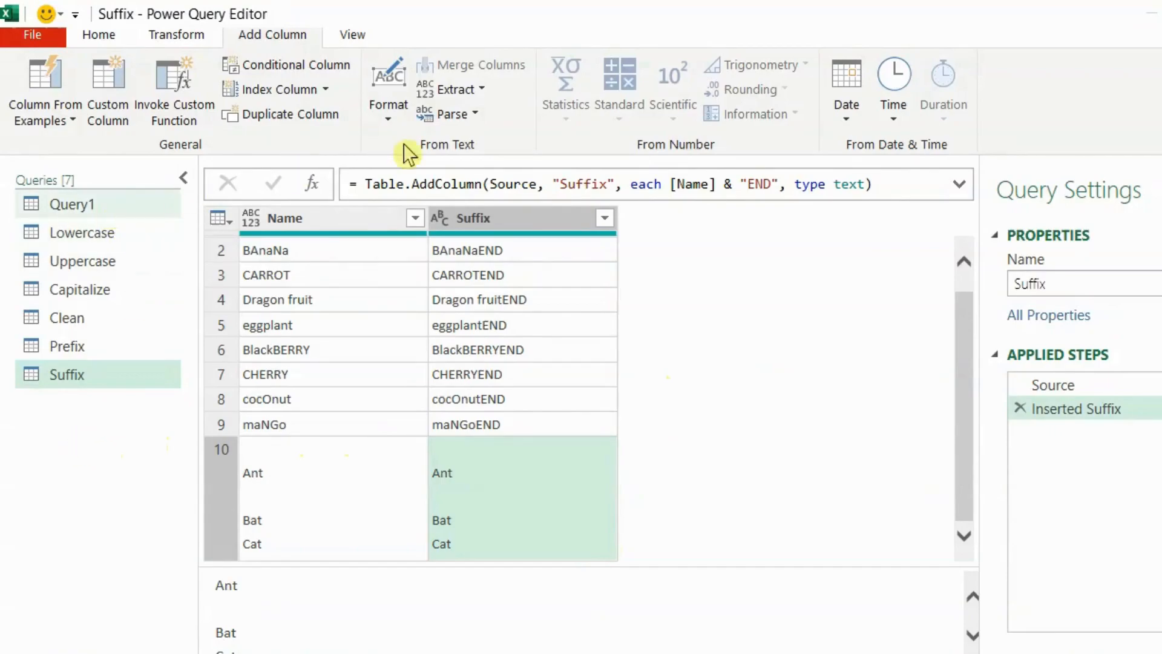
pyautogui.click(389, 118)
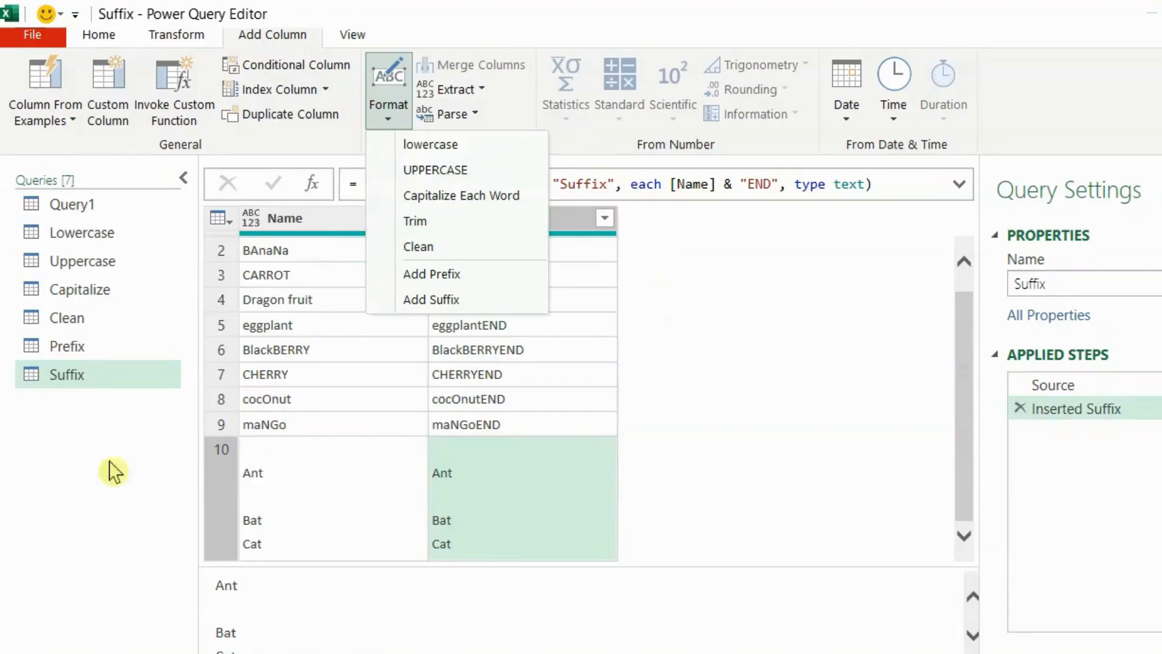
pyautogui.click(91, 487)
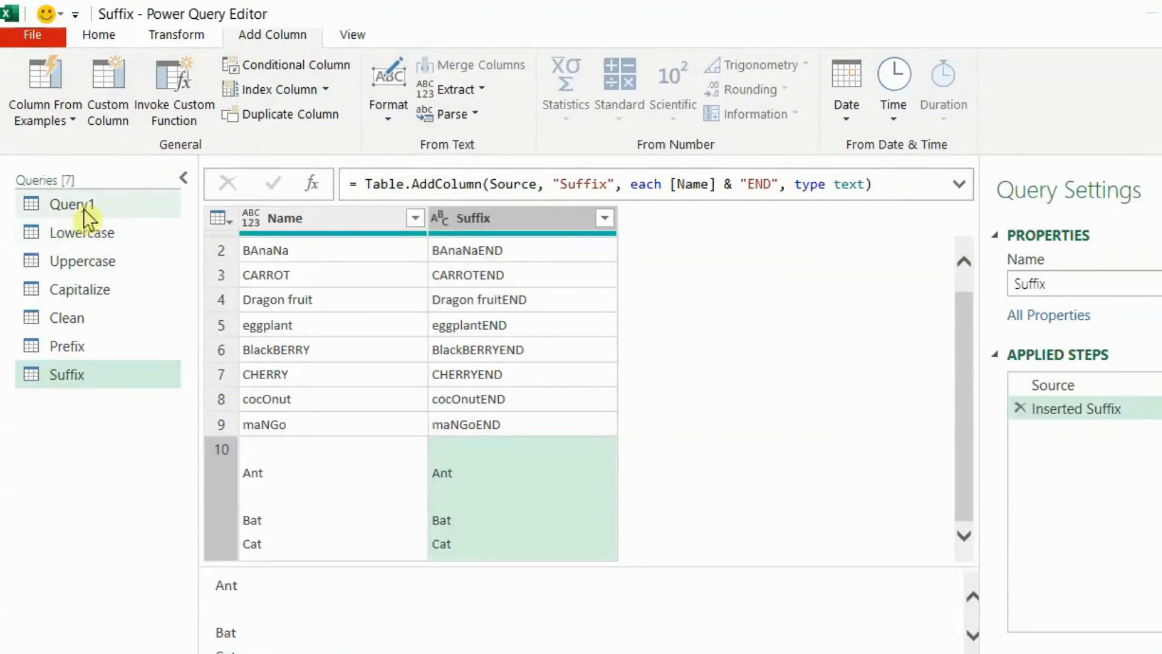
# Duplicate Query1 and rename the copy as Trim.
pyautogui.click(85, 205)
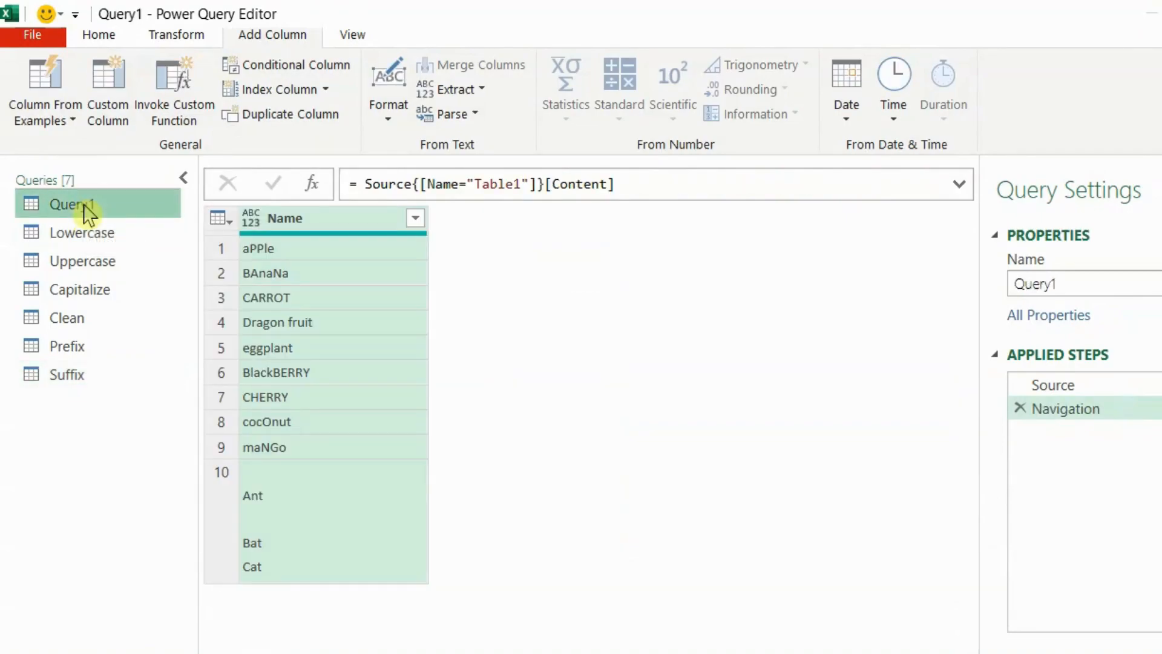
pyautogui.rightClick(88, 212)
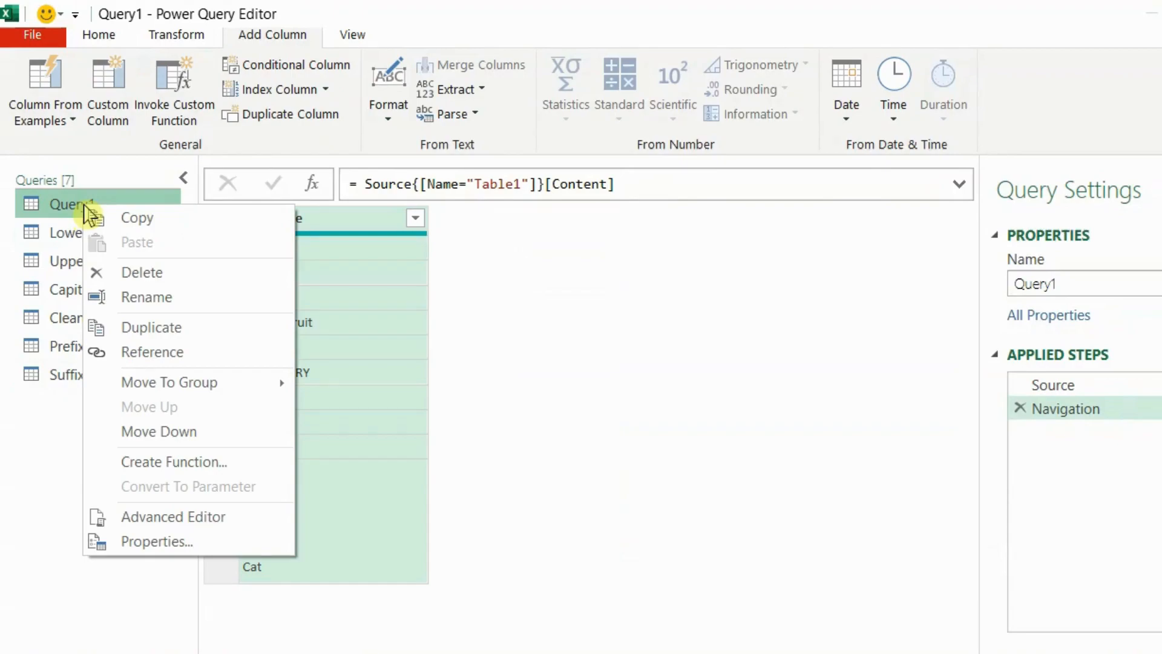
pyautogui.click(154, 330)
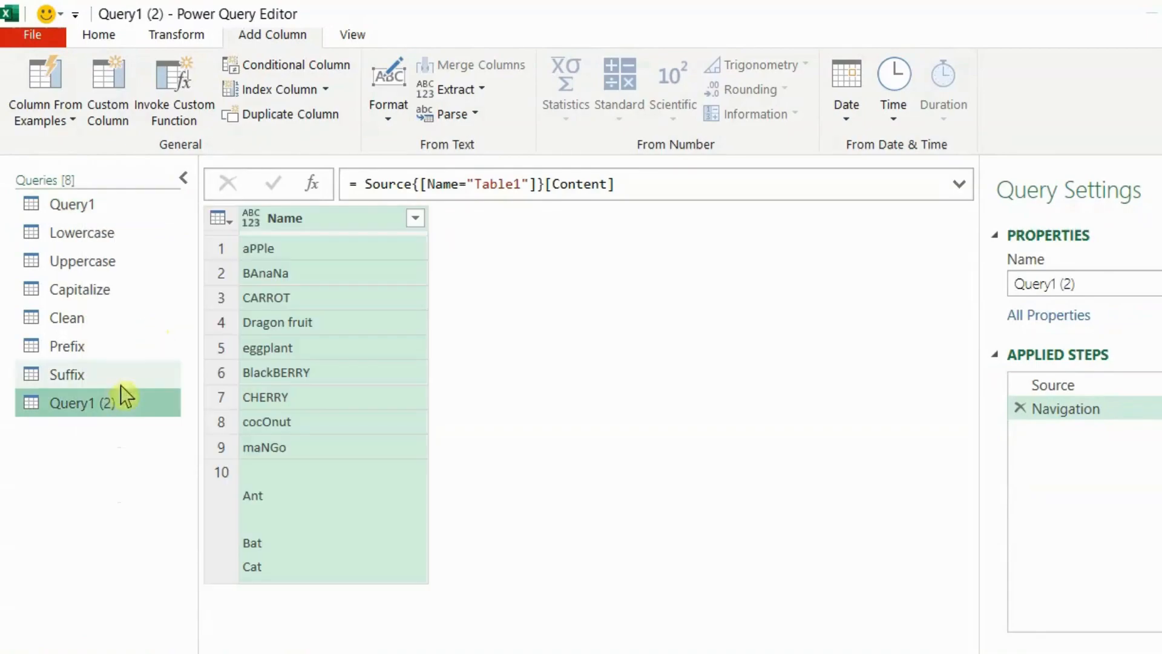
pyautogui.doubleClick(104, 402)
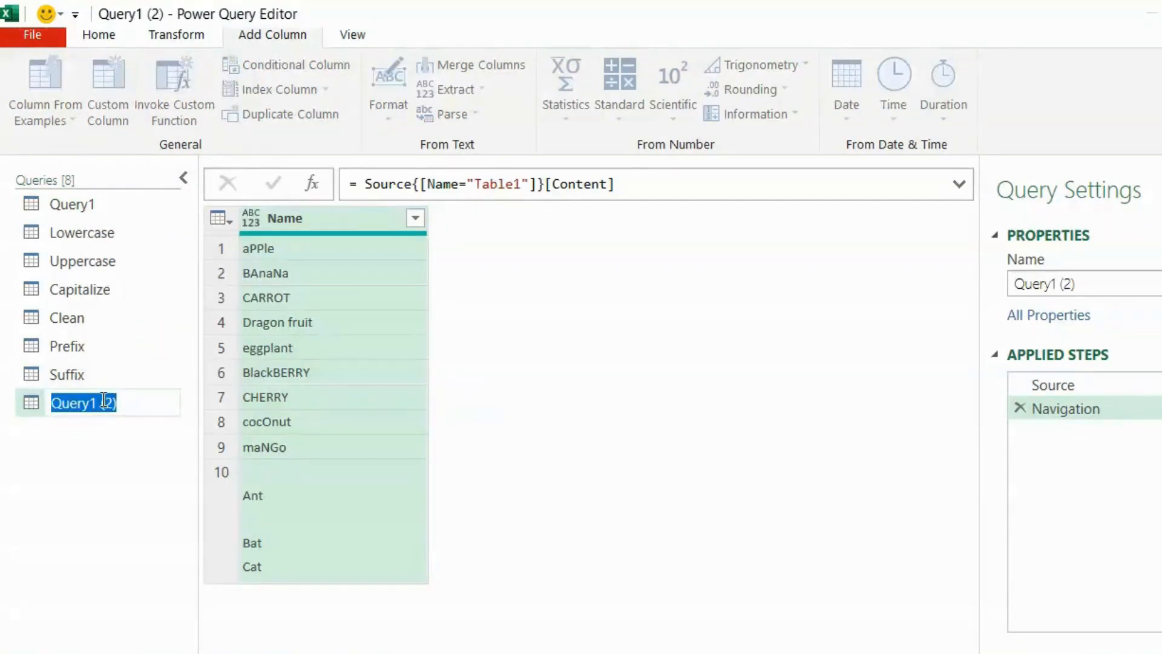
pyautogui.write('Trim')
pyautogui.press('Return')
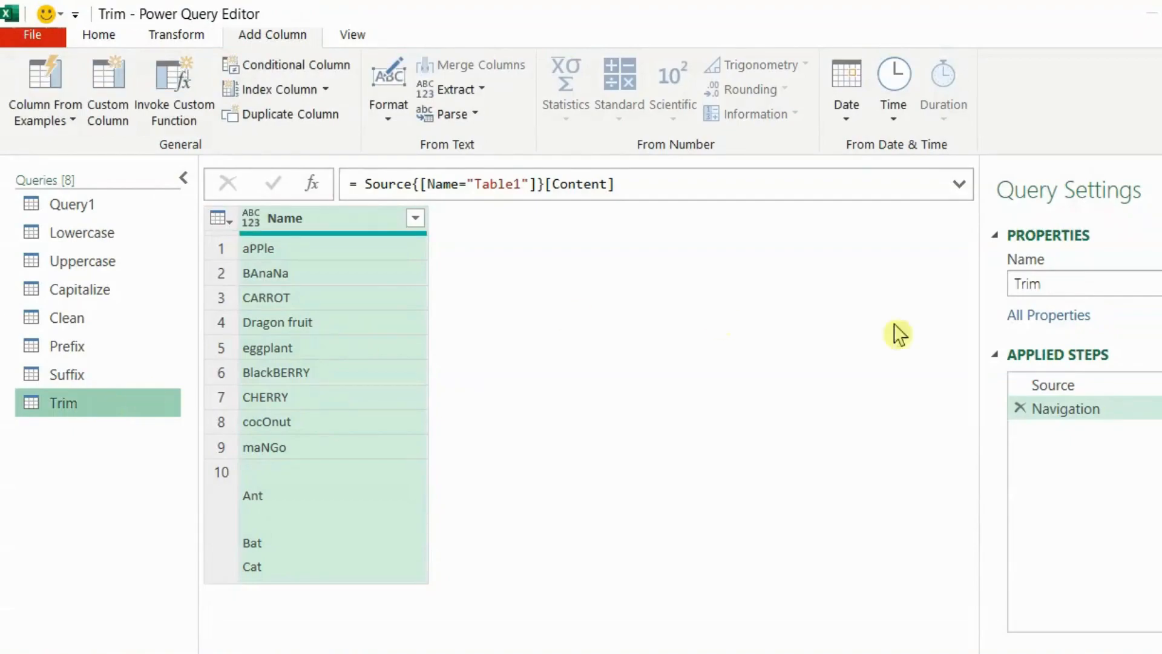
# Delete the Trim query's Navigation step, preview the workbook's other tables, and load the contents of Table2 instead.
pyautogui.click(1020, 409)
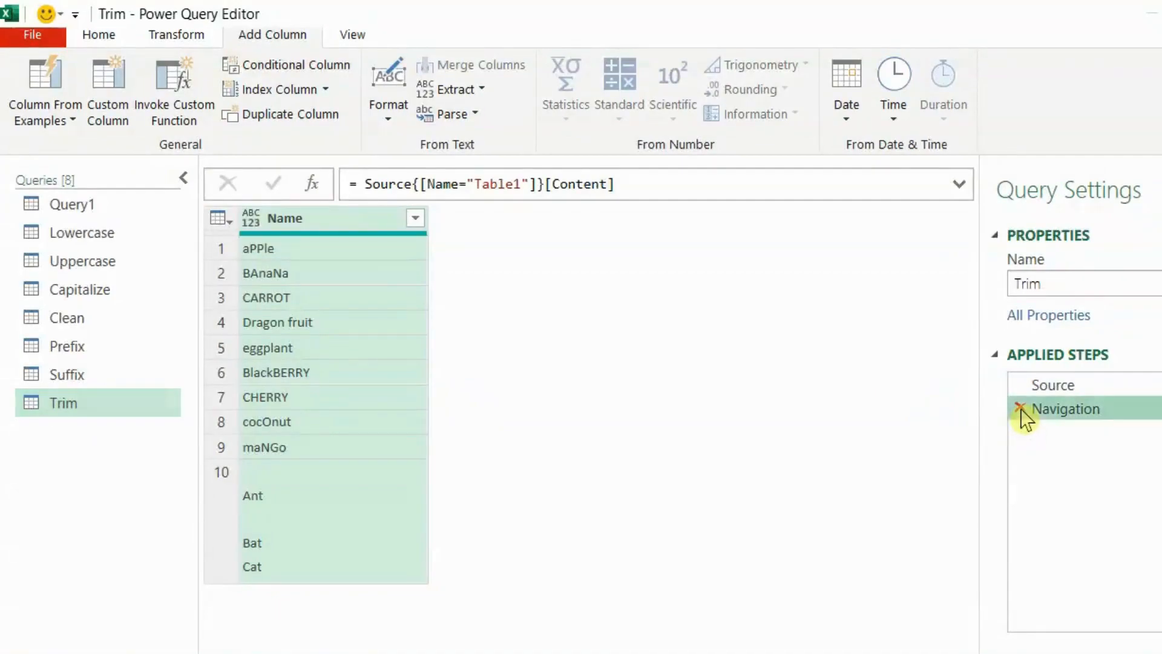
pyautogui.click(319, 282)
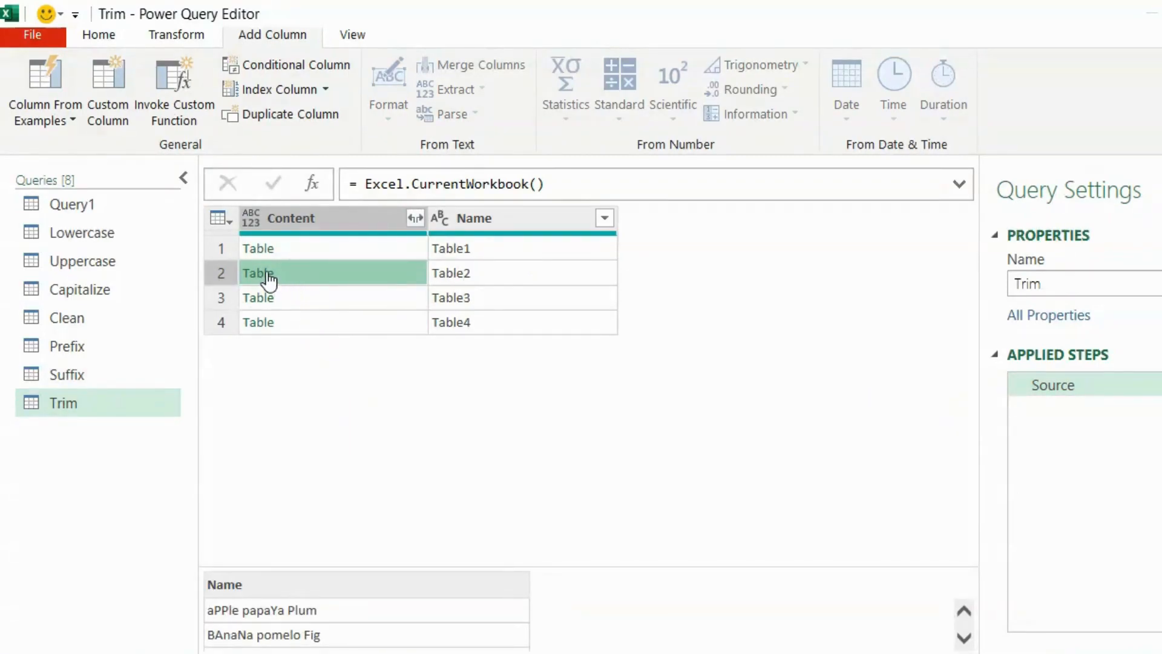
pyautogui.click(313, 299)
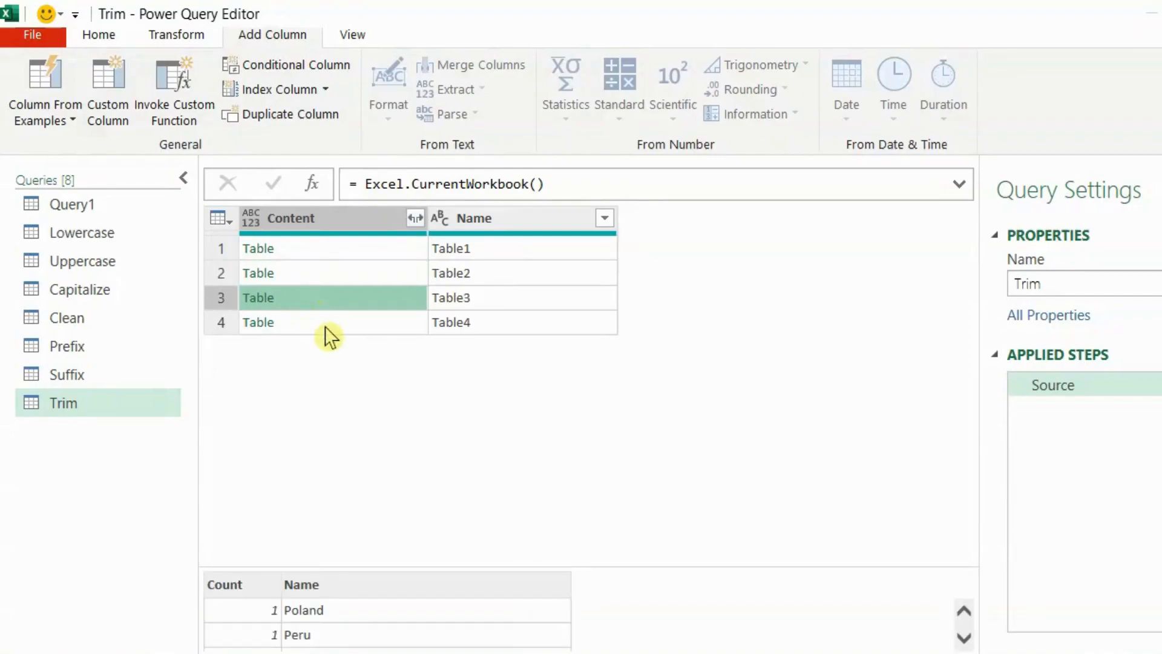
pyautogui.click(314, 322)
pyautogui.click(306, 276)
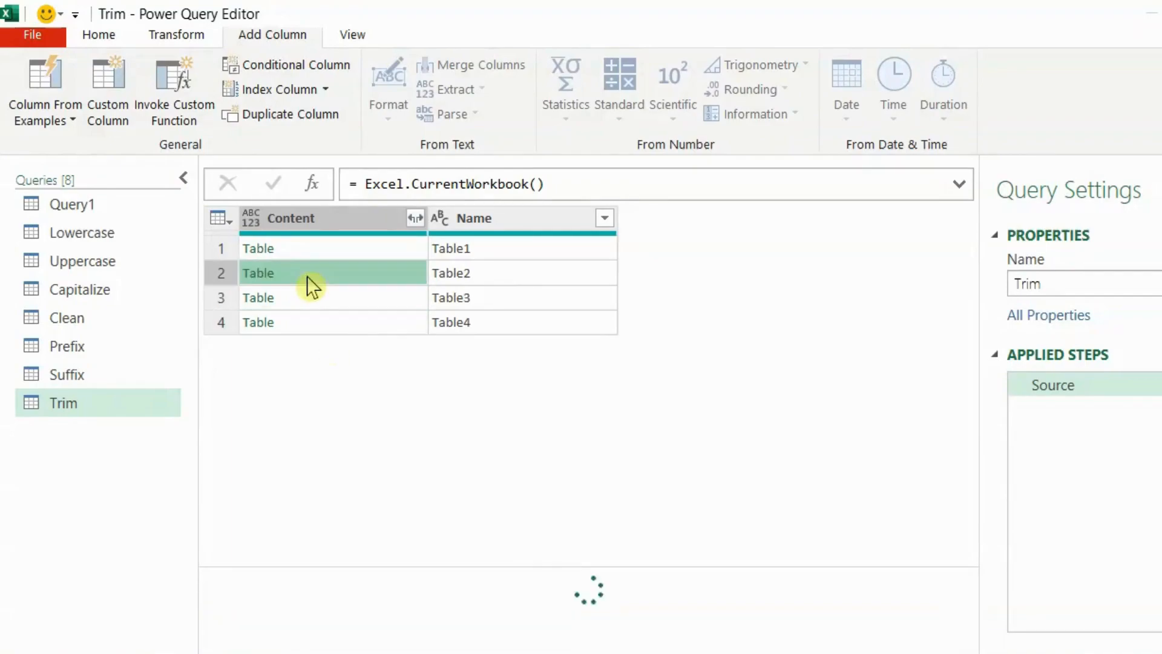
pyautogui.click(263, 274)
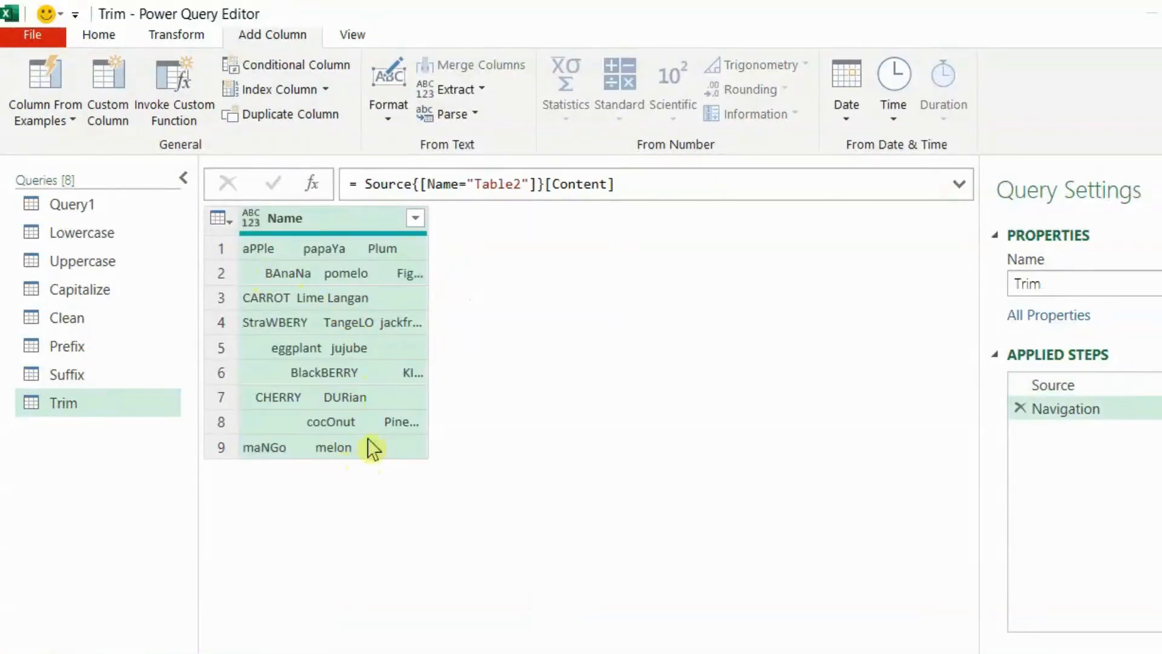
# Widen the Name column to show its full values and add a new column with the trimmed Name text.
pyautogui.click(328, 216)
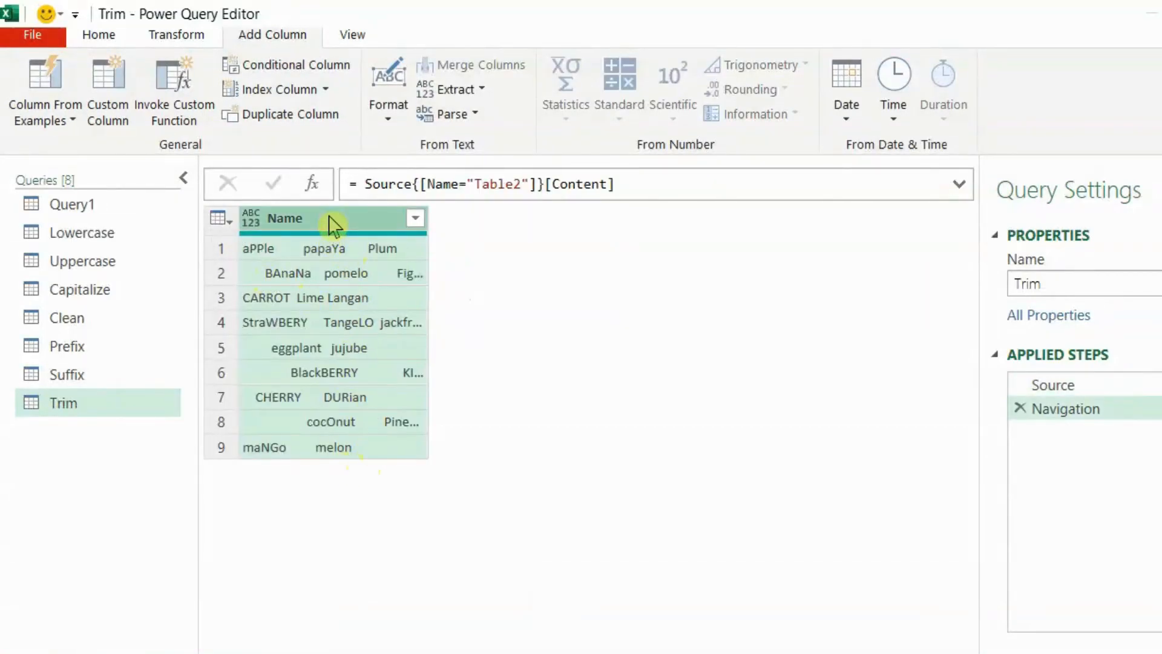
pyautogui.moveTo(429, 216); pyautogui.dragTo(497, 217)
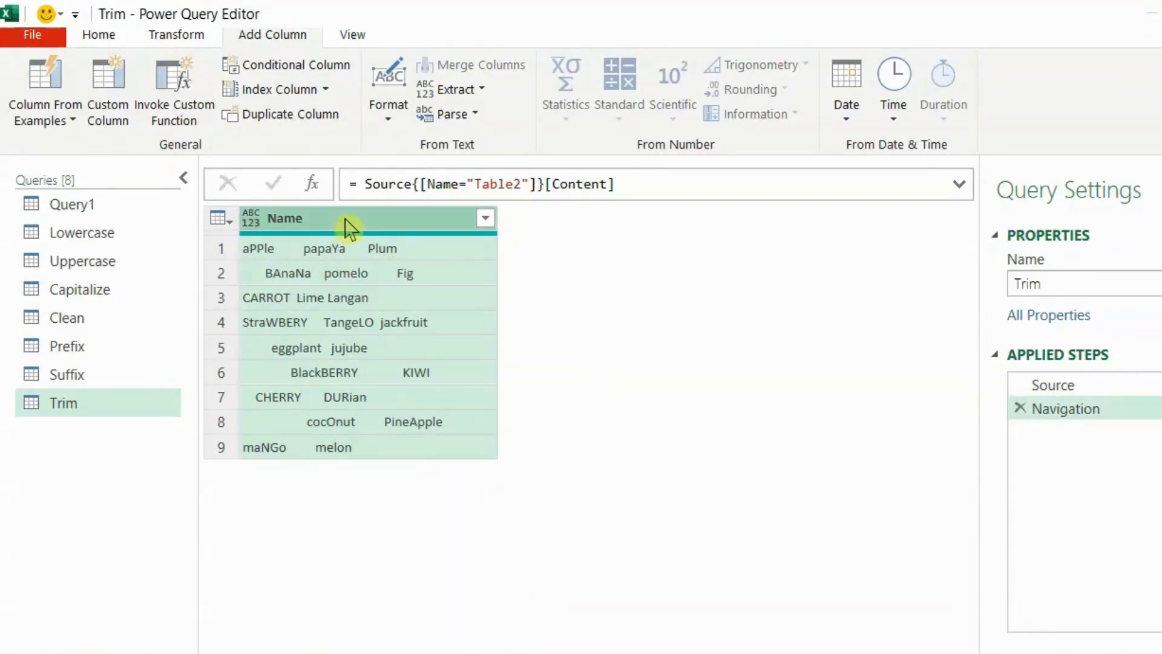
pyautogui.click(396, 121)
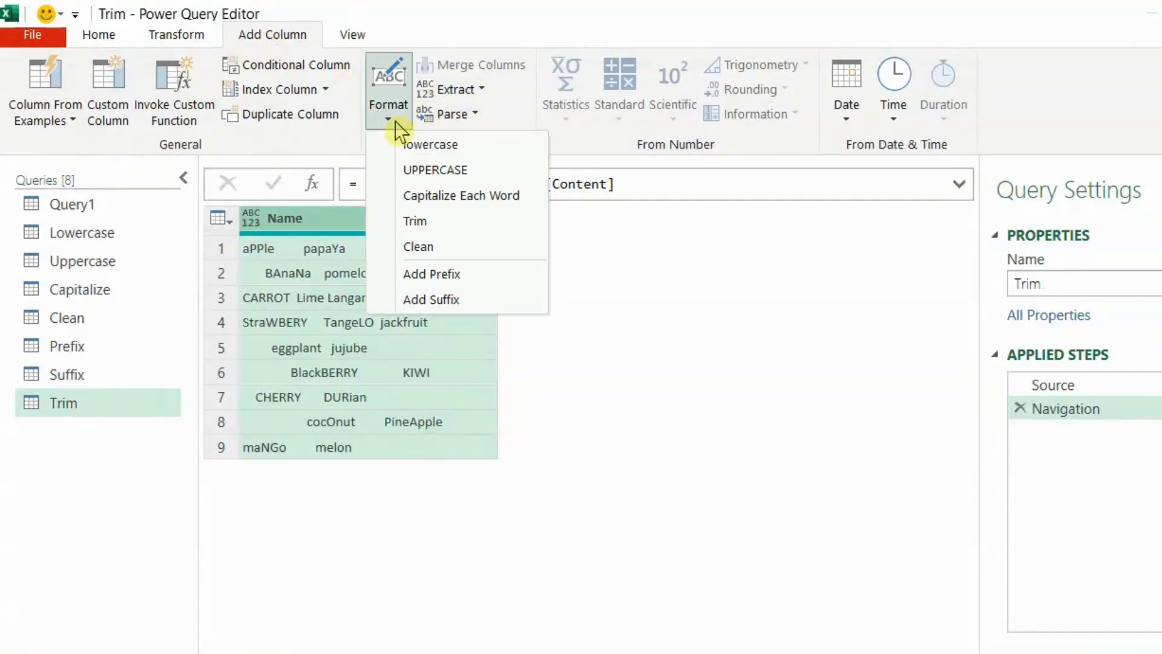
pyautogui.click(433, 226)
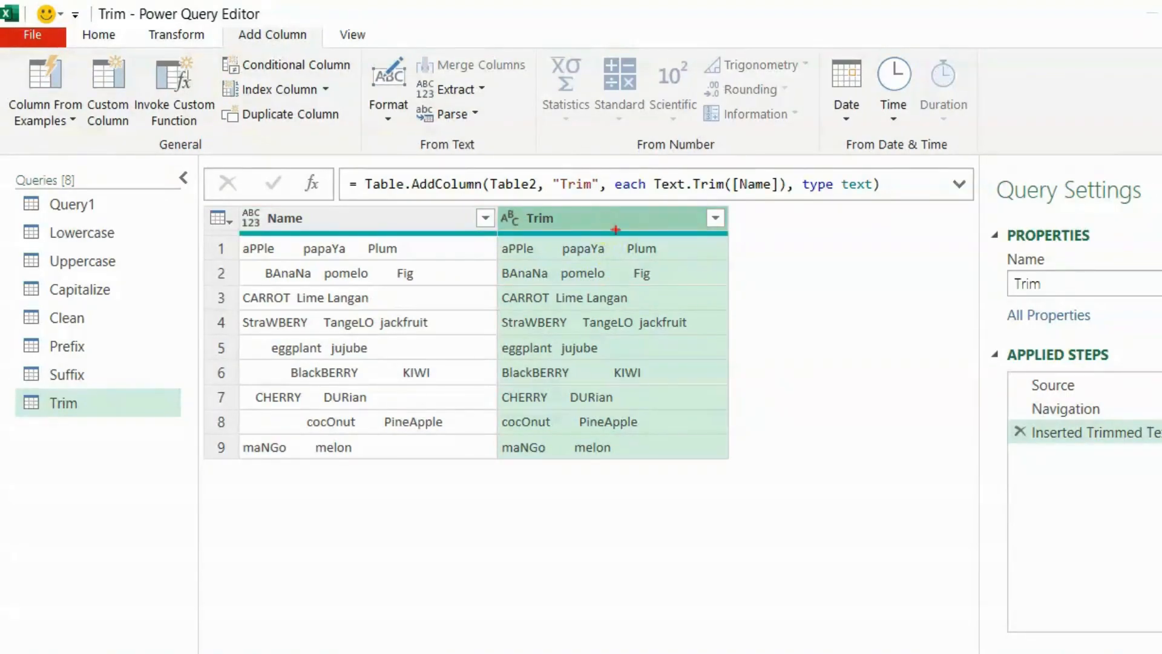
pyautogui.moveTo(241, 281); pyautogui.dragTo(268, 284)
pyautogui.moveTo(245, 355)
pyautogui.mouseDown()
pyautogui.moveTo(265, 362)
pyautogui.moveTo(276, 426)
pyautogui.moveTo(301, 425)
pyautogui.mouseUp()
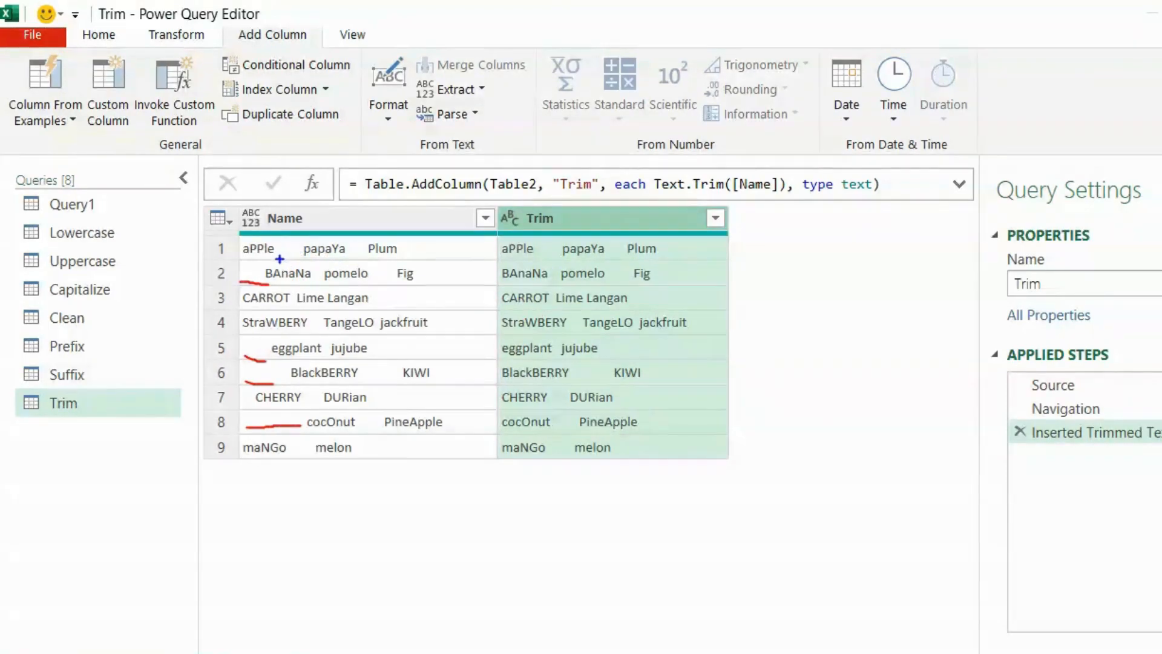
pyautogui.moveTo(279, 259); pyautogui.dragTo(367, 262)
pyautogui.moveTo(527, 260)
pyautogui.mouseDown()
pyautogui.moveTo(625, 261)
pyautogui.moveTo(623, 279)
pyautogui.mouseUp()
pyautogui.moveTo(565, 329)
pyautogui.mouseDown()
pyautogui.moveTo(583, 334)
pyautogui.moveTo(555, 362)
pyautogui.moveTo(603, 379)
pyautogui.mouseUp()
pyautogui.moveTo(371, 382); pyautogui.dragTo(405, 387)
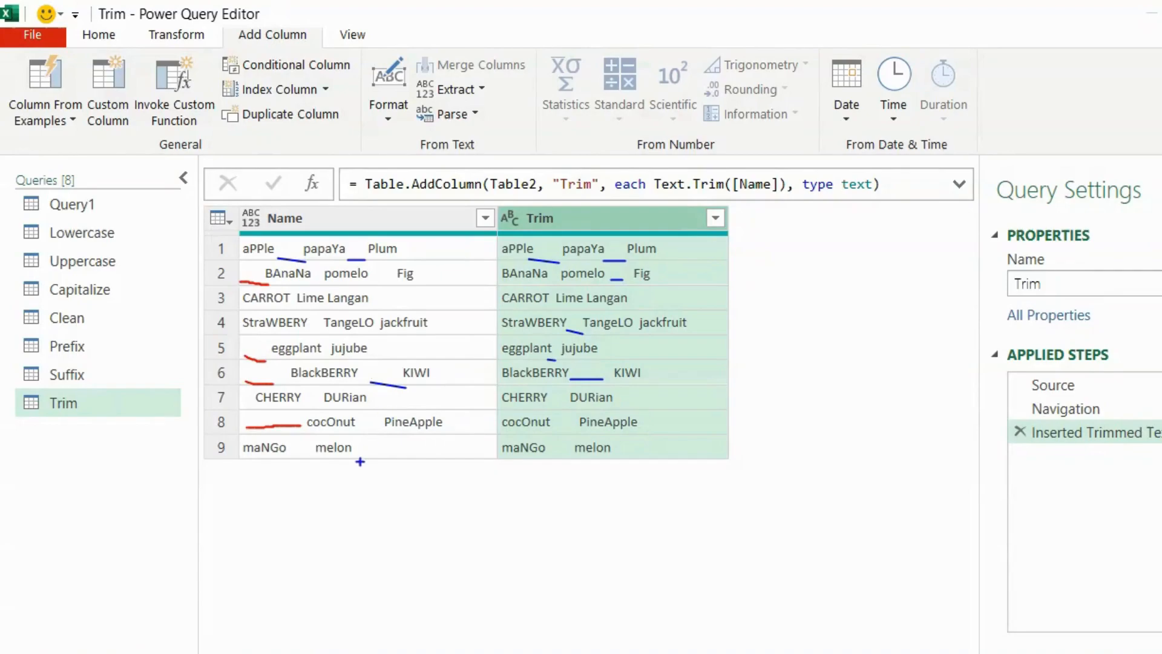
pyautogui.press('Escape')
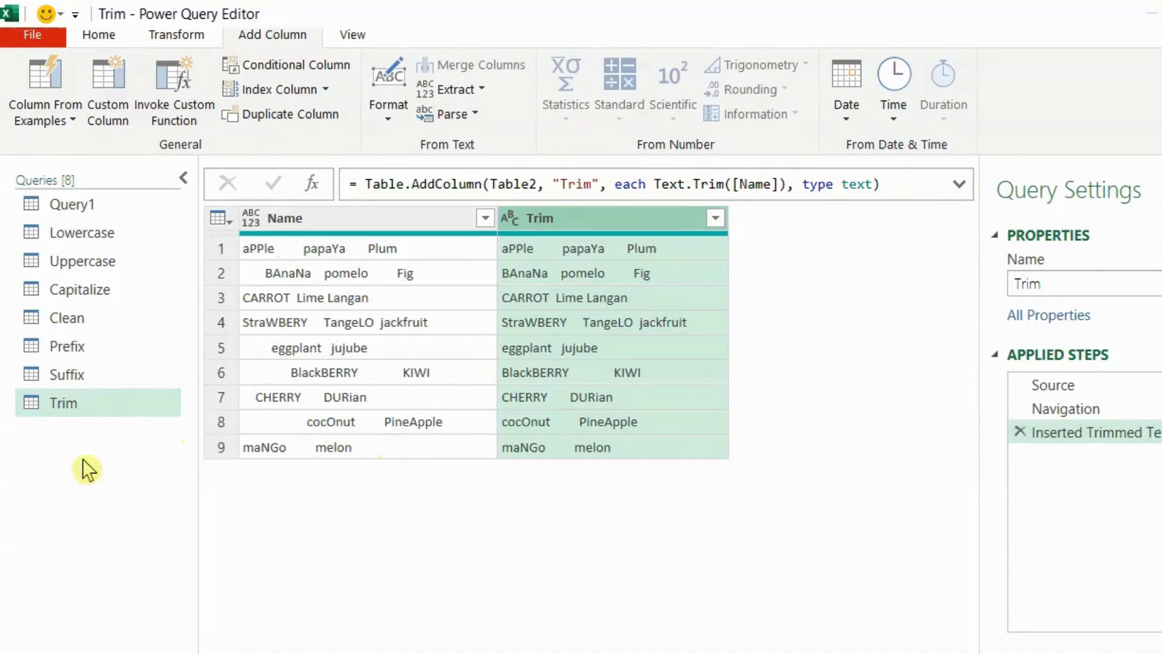